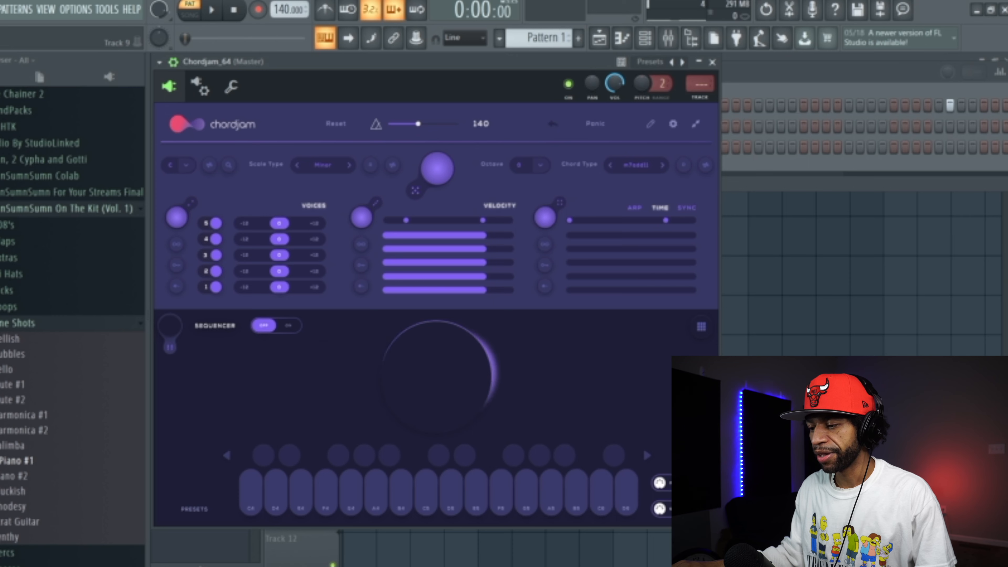
# Shrink the Chordjam window and set the plugin's MIDI output port to 1.
pyautogui.moveTo(717, 525); pyautogui.dragTo(665, 418)
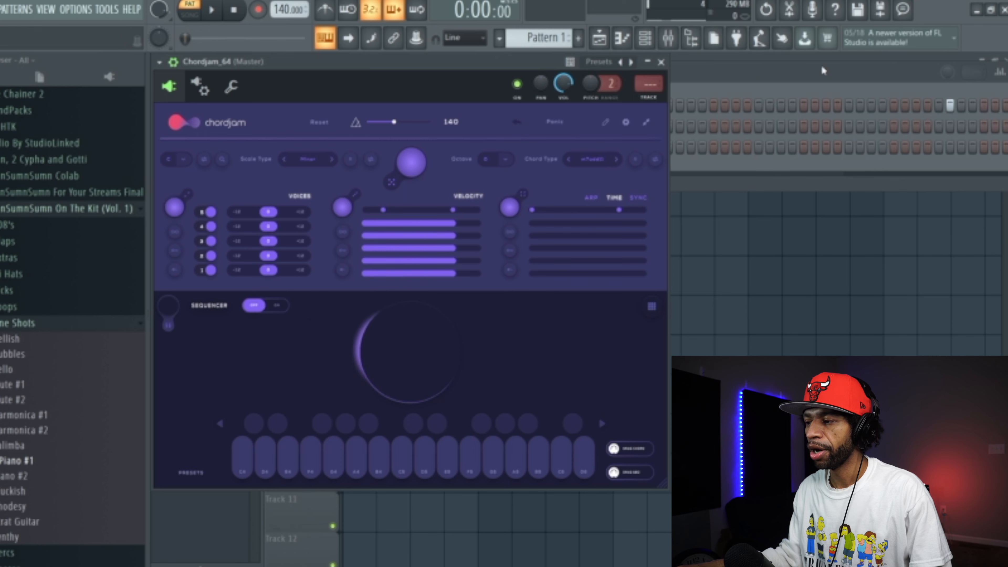
pyautogui.rightClick(951, 108)
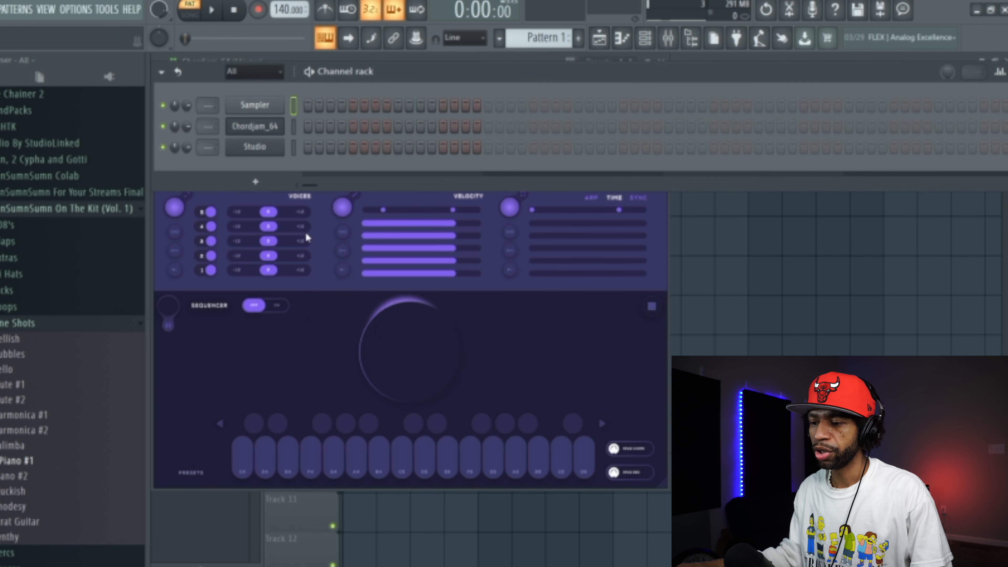
pyautogui.click(321, 330)
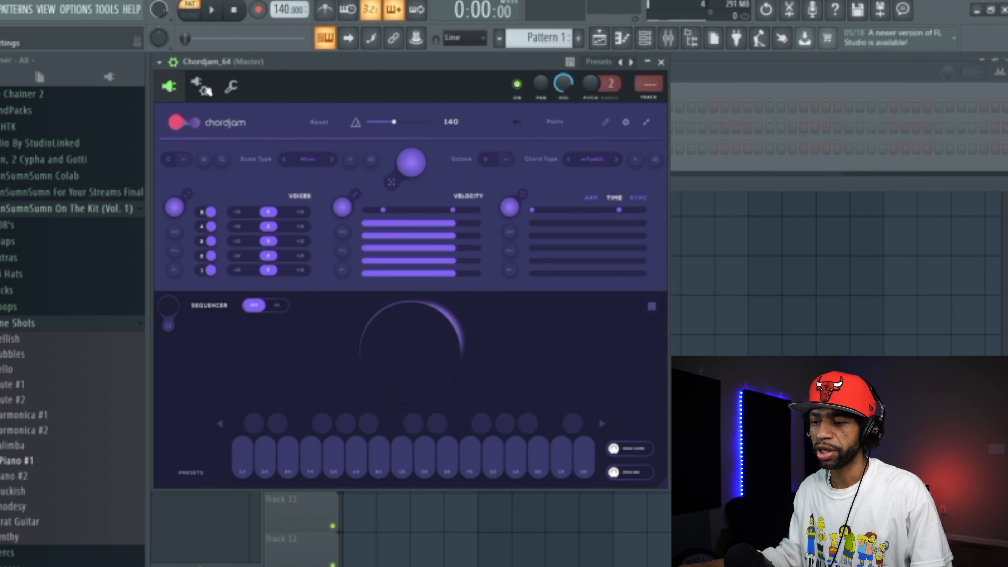
pyautogui.click(203, 87)
pyautogui.click(307, 276)
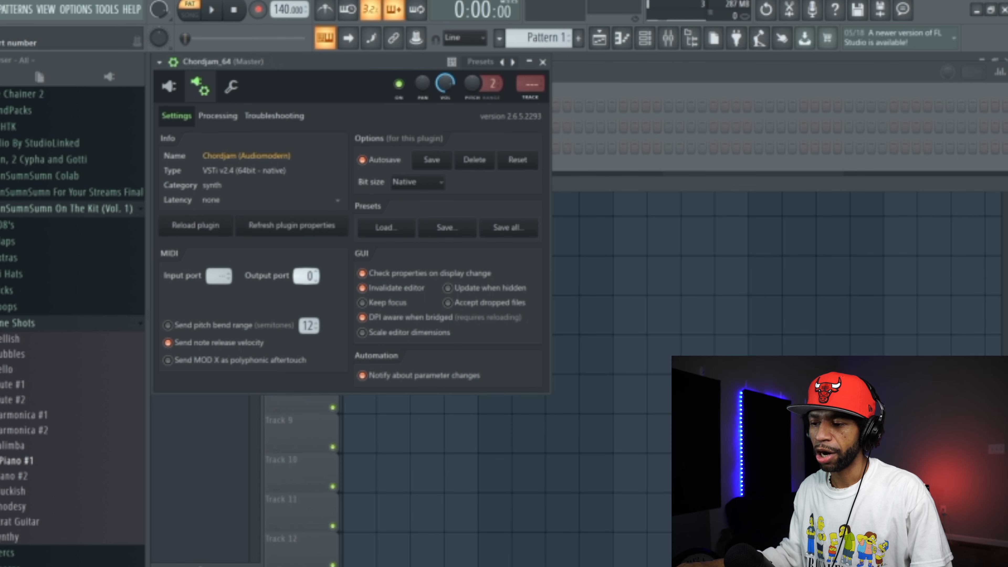
# Open the Studio instrument, set its MIDI input port to 1 and return to its instrument view.
pyautogui.click(643, 94)
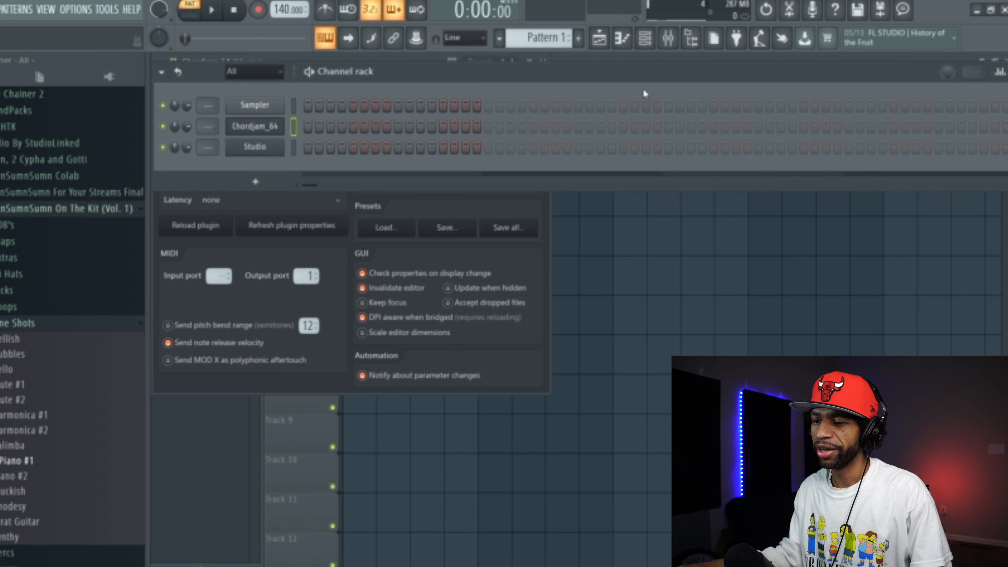
pyautogui.click(253, 150)
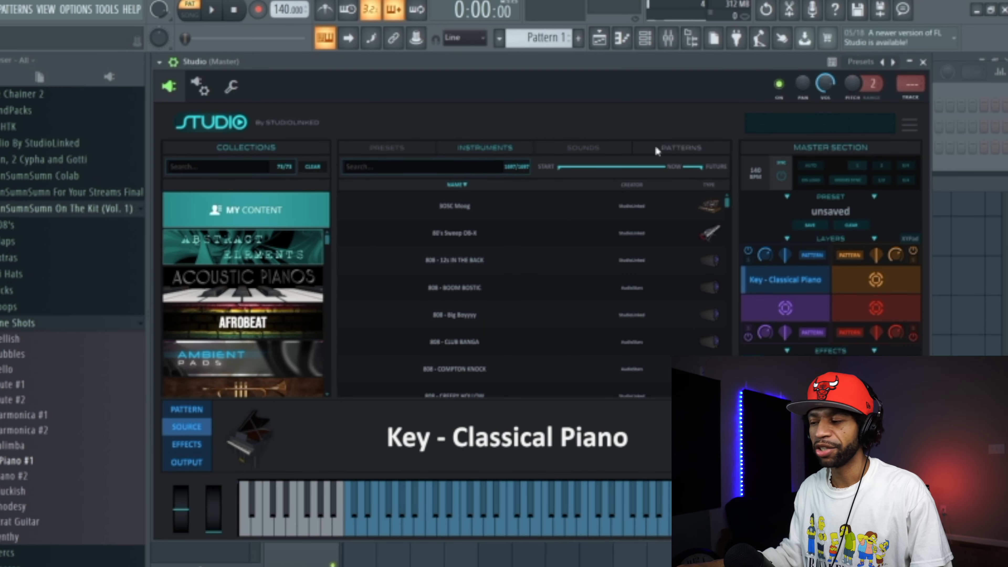
pyautogui.click(200, 87)
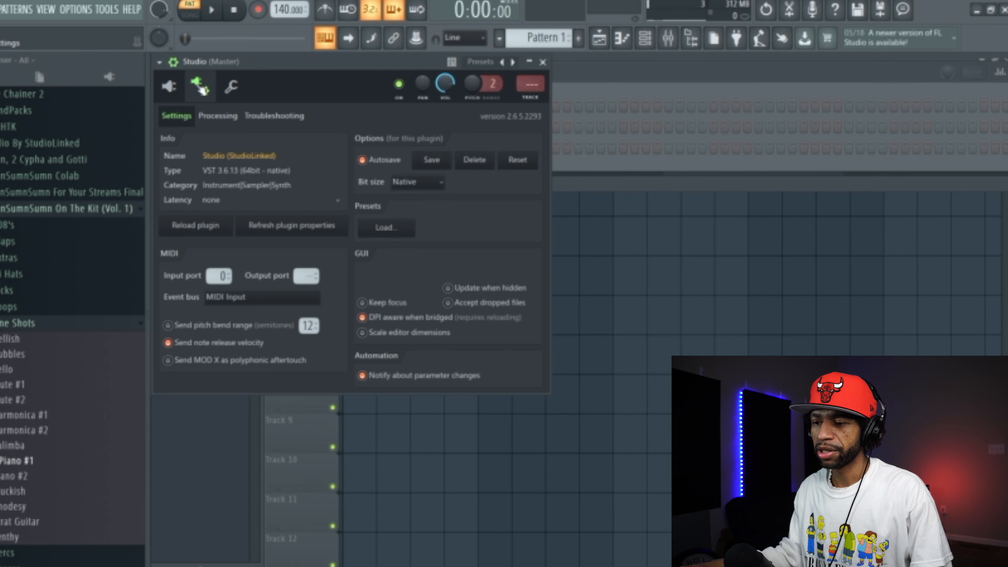
pyautogui.moveTo(216, 277); pyautogui.dragTo(216, 274)
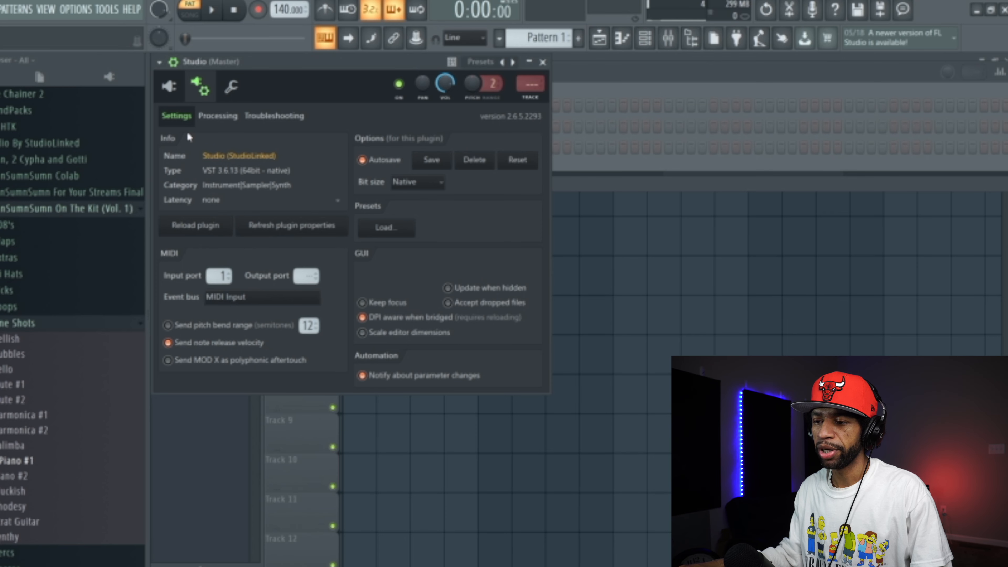
pyautogui.click(169, 89)
# Minimize the Studio window and bring up Chordjam's main instrument view.
pyautogui.click(955, 93)
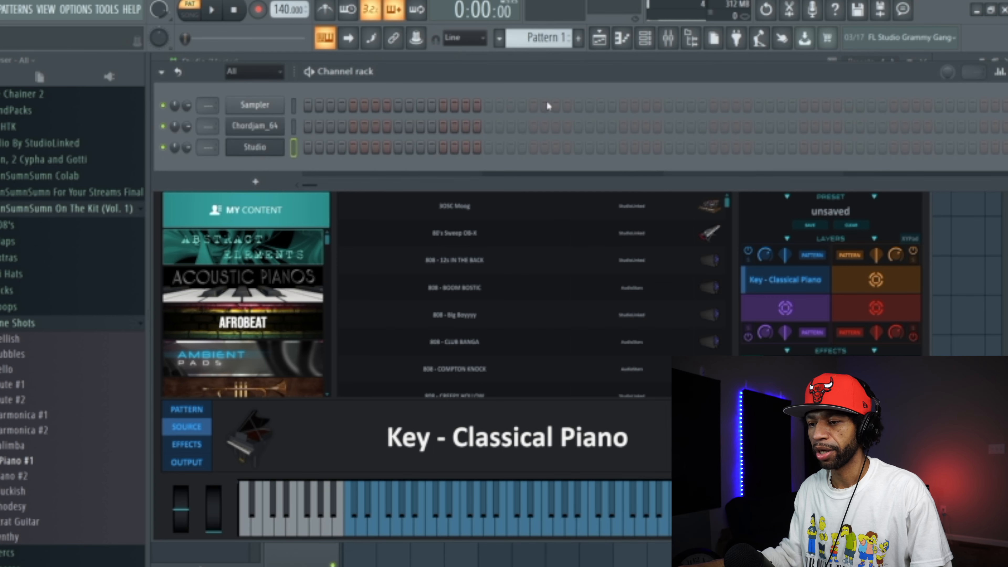
pyautogui.moveTo(384, 240)
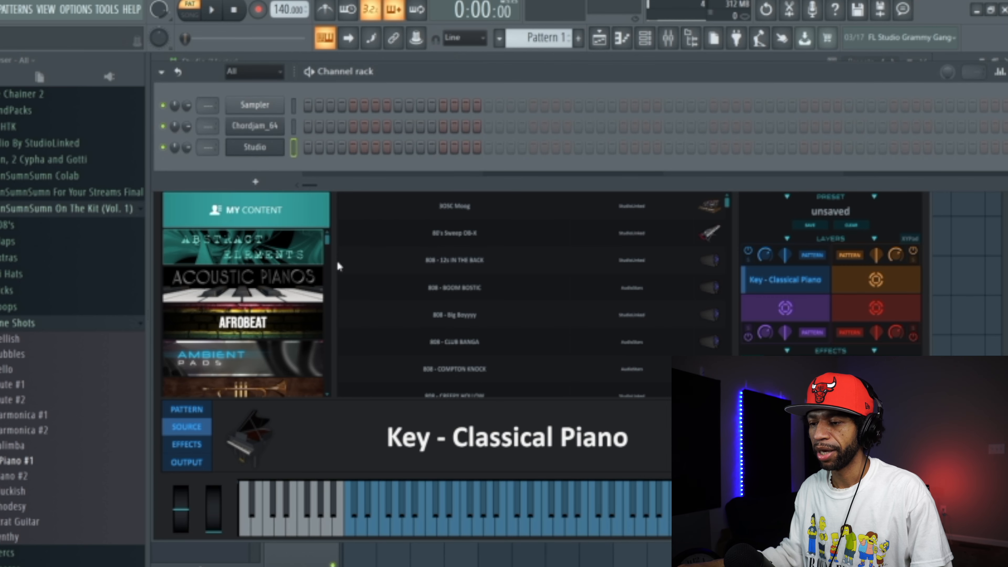
pyautogui.click(386, 296)
pyautogui.click(909, 62)
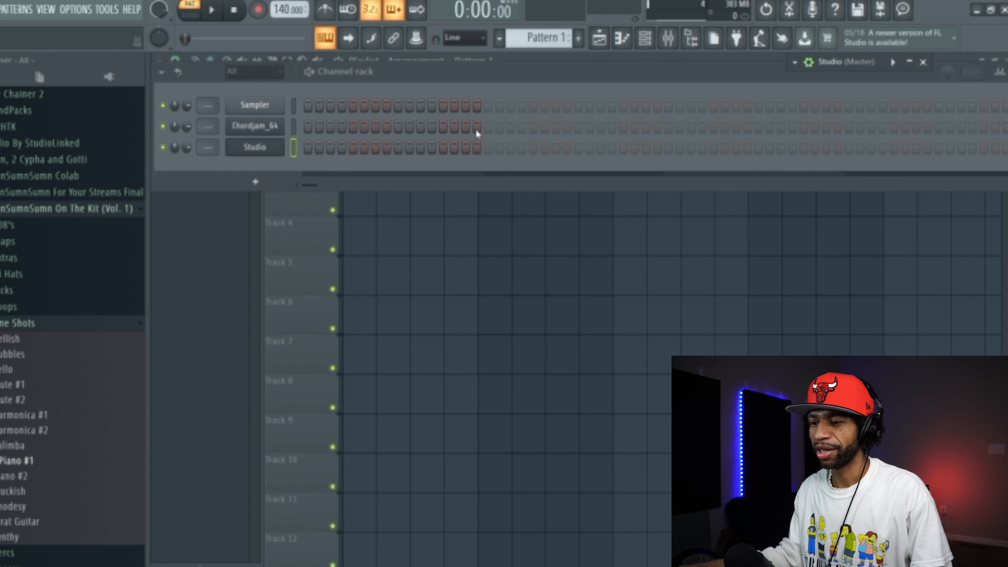
pyautogui.click(262, 132)
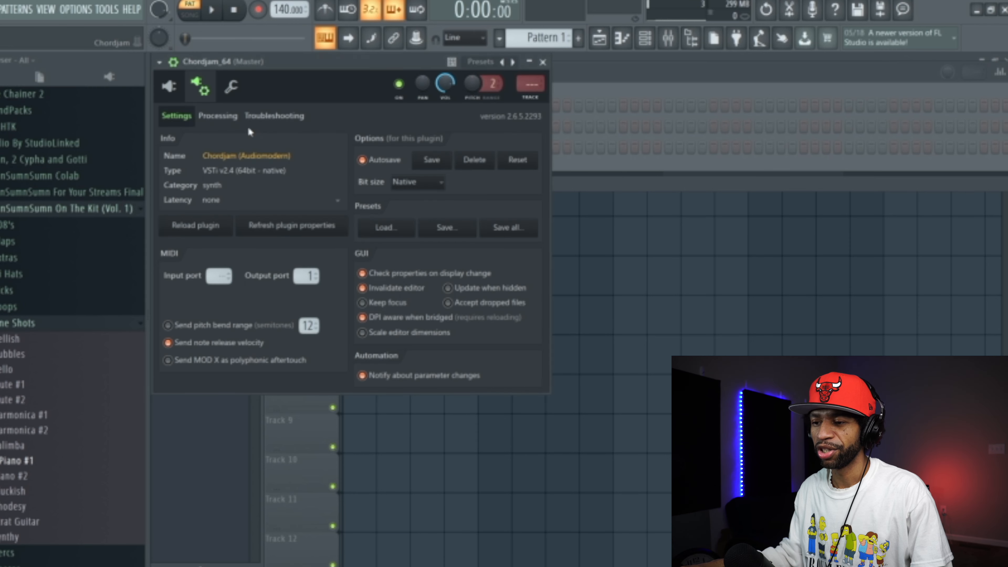
pyautogui.click(175, 91)
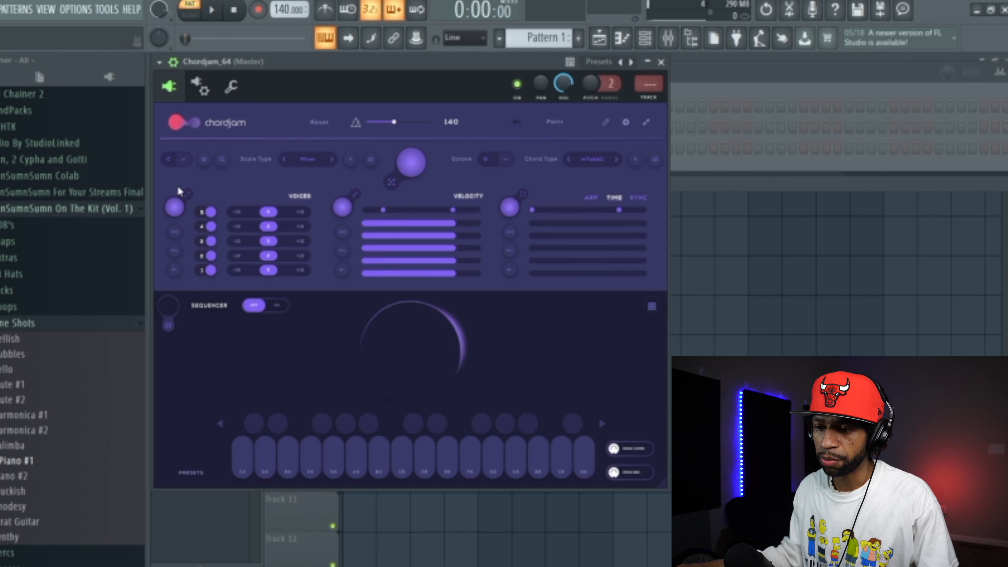
# Set Chordjam's root note to E.
pyautogui.click(185, 160)
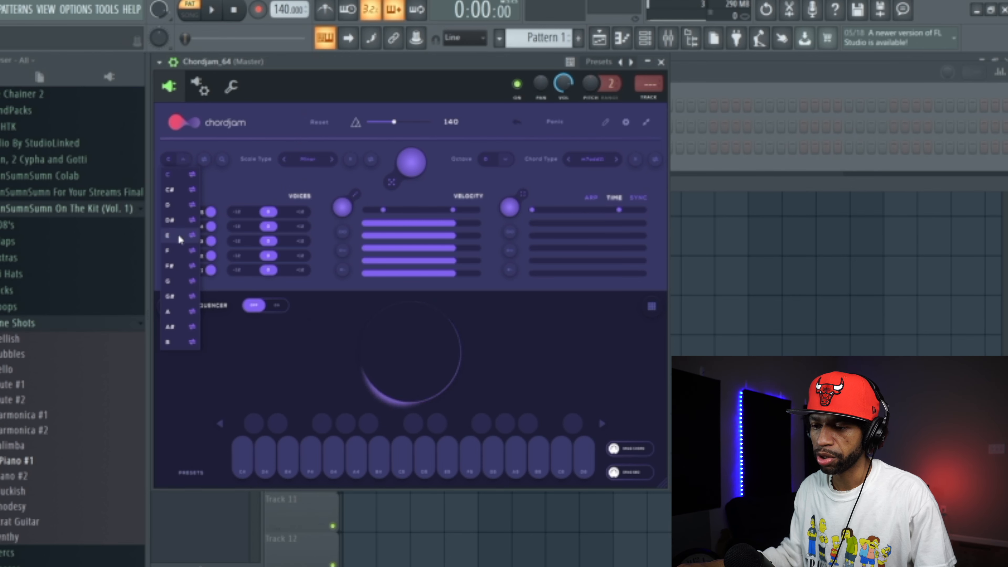
pyautogui.click(178, 185)
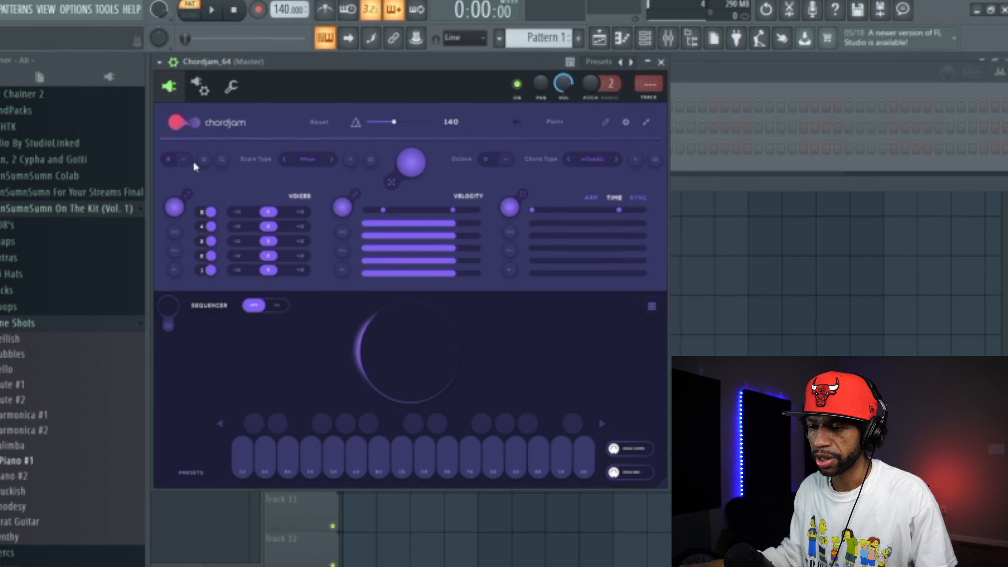
pyautogui.click(185, 160)
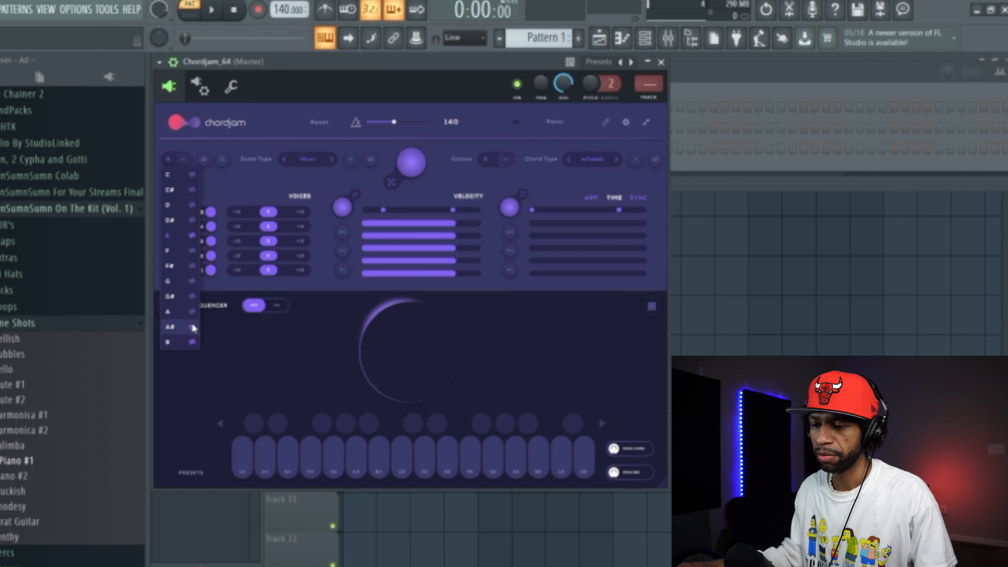
pyautogui.click(278, 127)
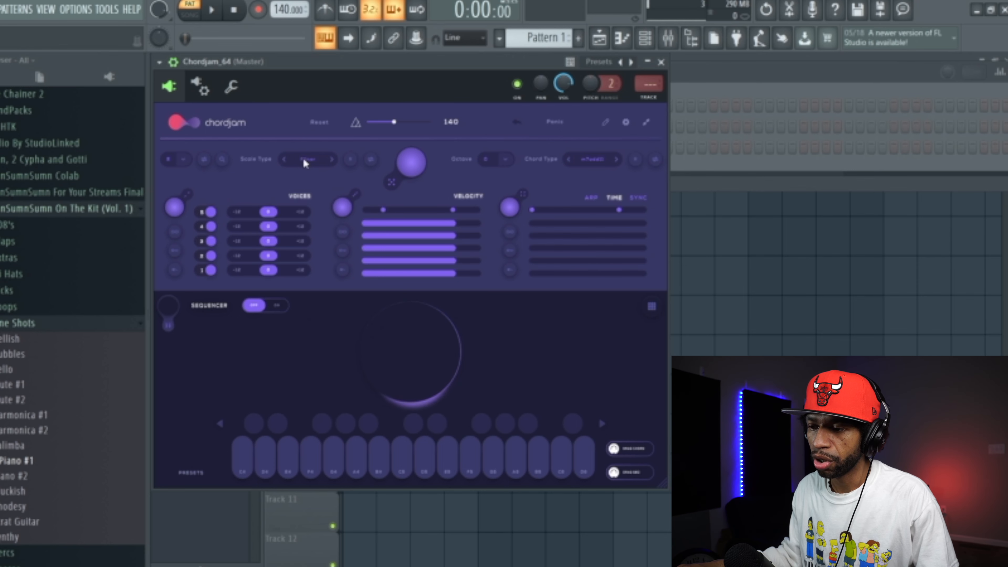
# Browse the available scale types and change the scale to Balinese.
pyautogui.click(314, 165)
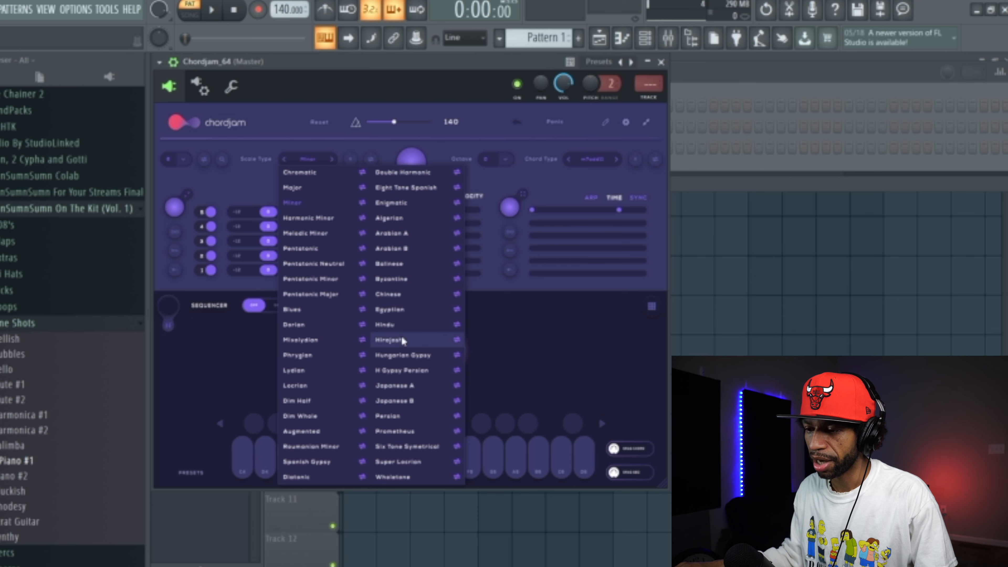
pyautogui.click(284, 114)
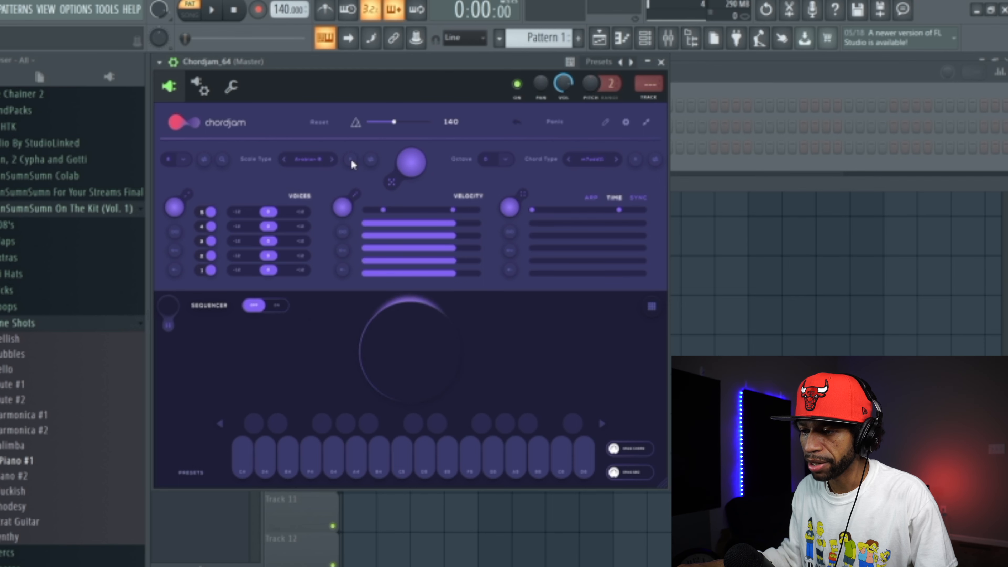
pyautogui.click(332, 160)
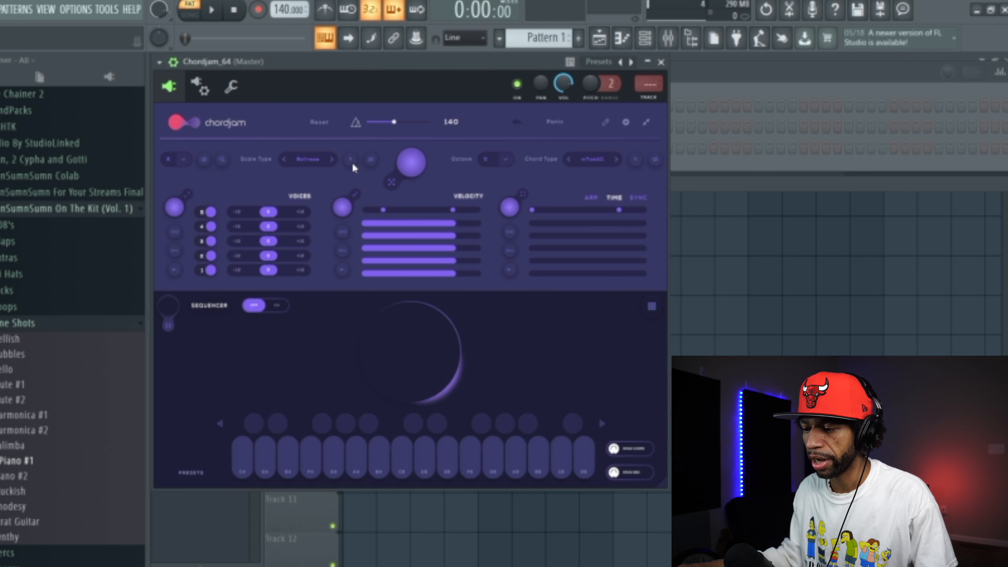
# Enlarge the Chordjam window slightly and look through the available chord types.
pyautogui.moveTo(665, 487); pyautogui.dragTo(695, 509)
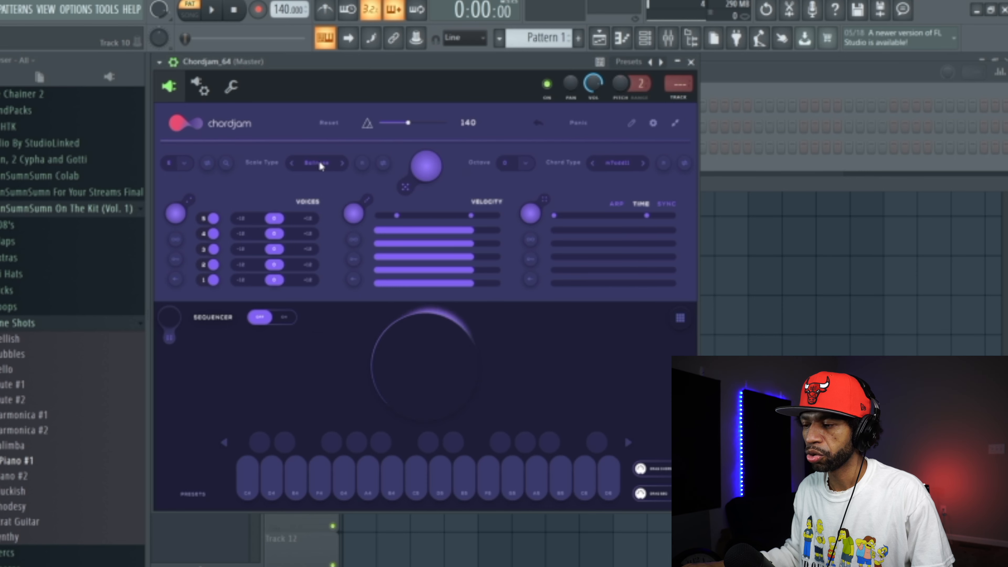
pyautogui.click(617, 162)
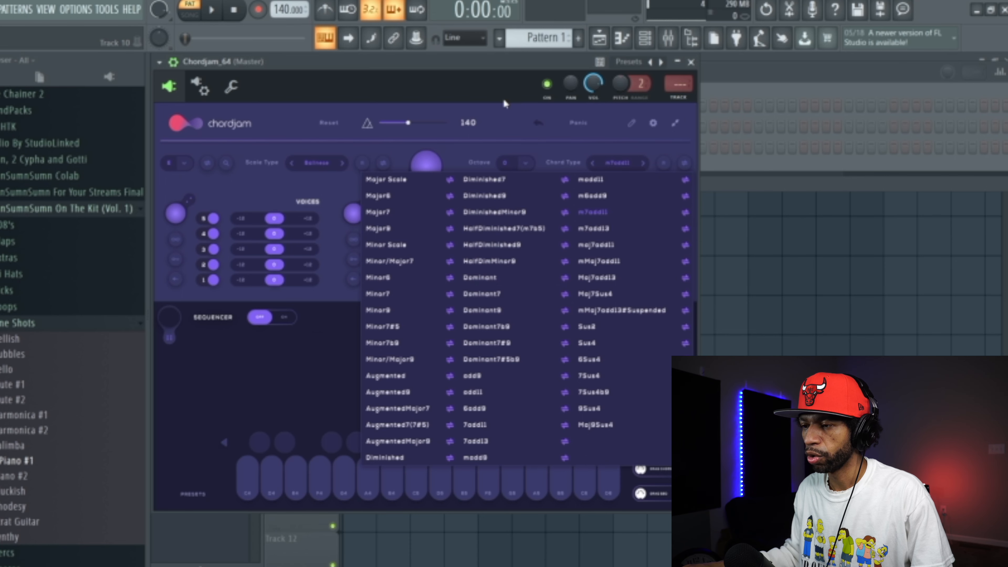
pyautogui.click(499, 105)
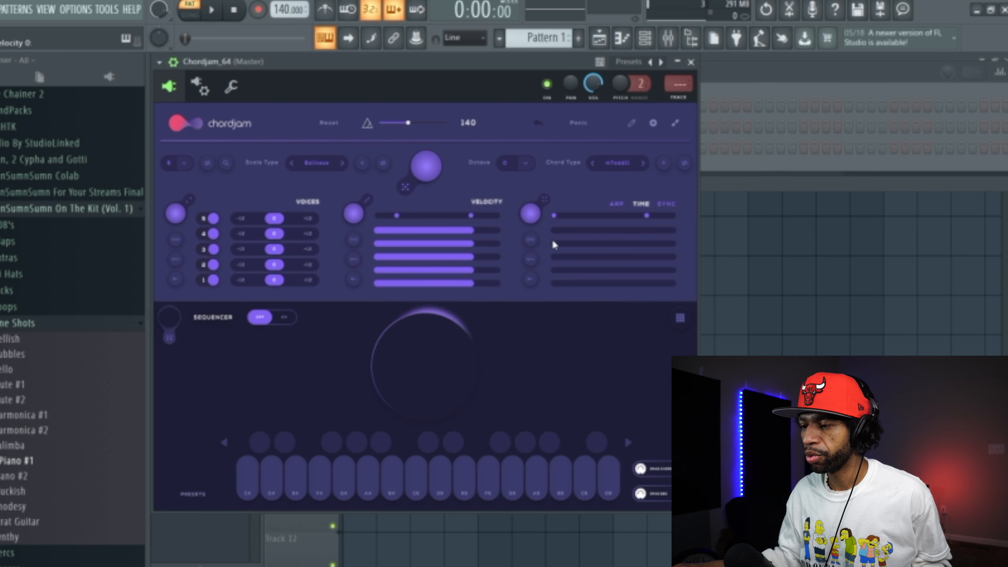
# Enable automatic randomization of the note timing and limit the time range's maximum to about a quarter.
pyautogui.click(531, 241)
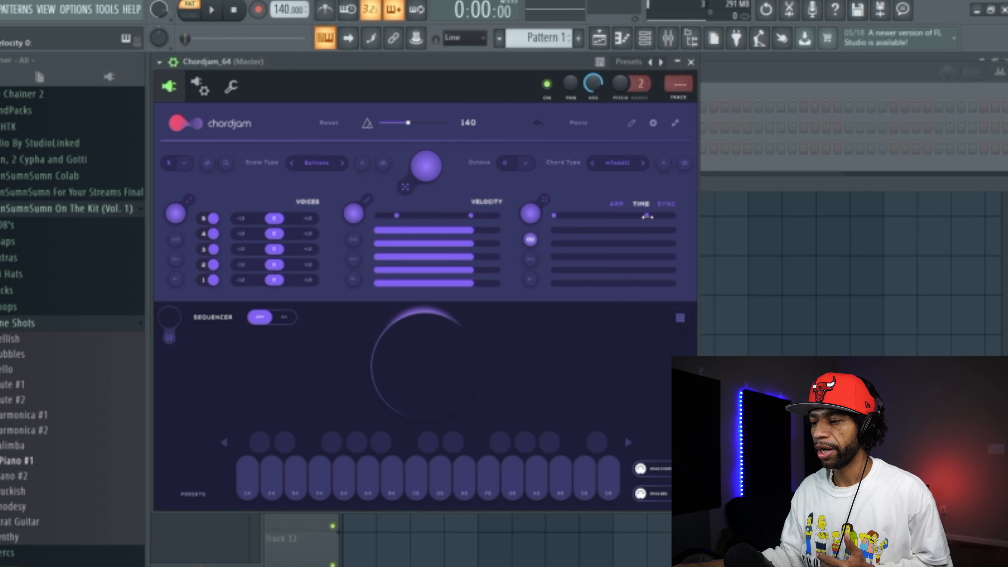
pyautogui.moveTo(646, 216); pyautogui.dragTo(558, 220)
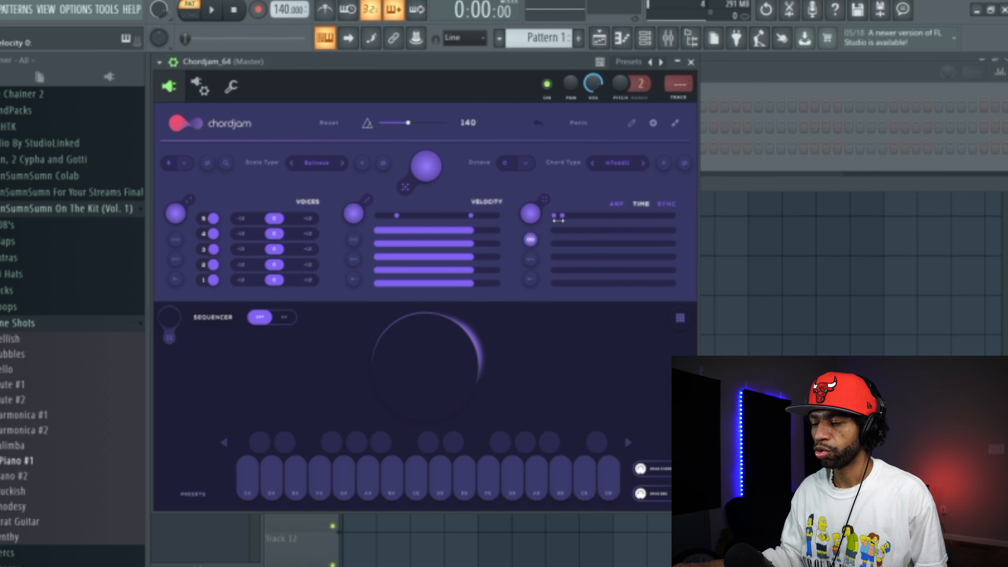
pyautogui.moveTo(559, 218); pyautogui.dragTo(627, 218)
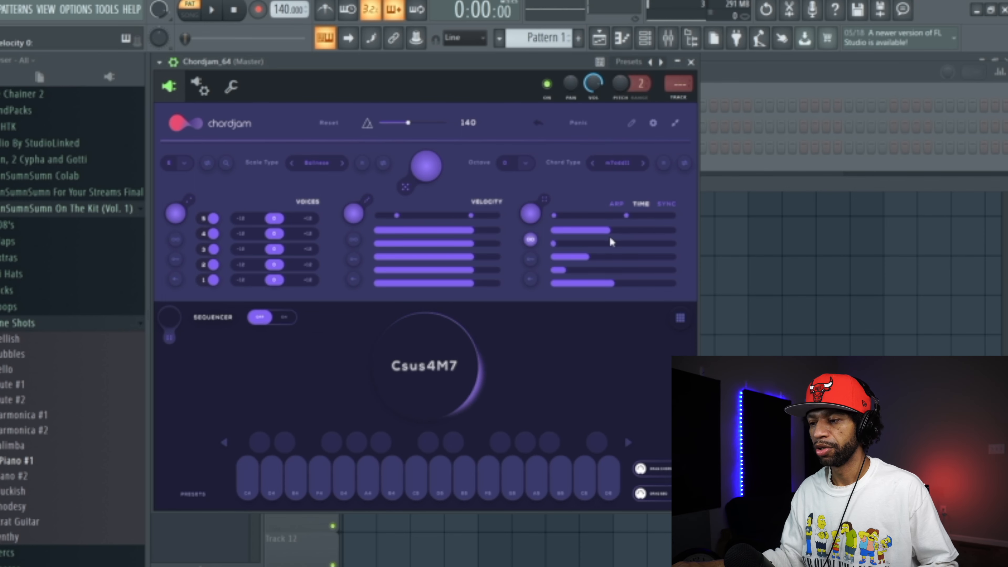
pyautogui.click(530, 240)
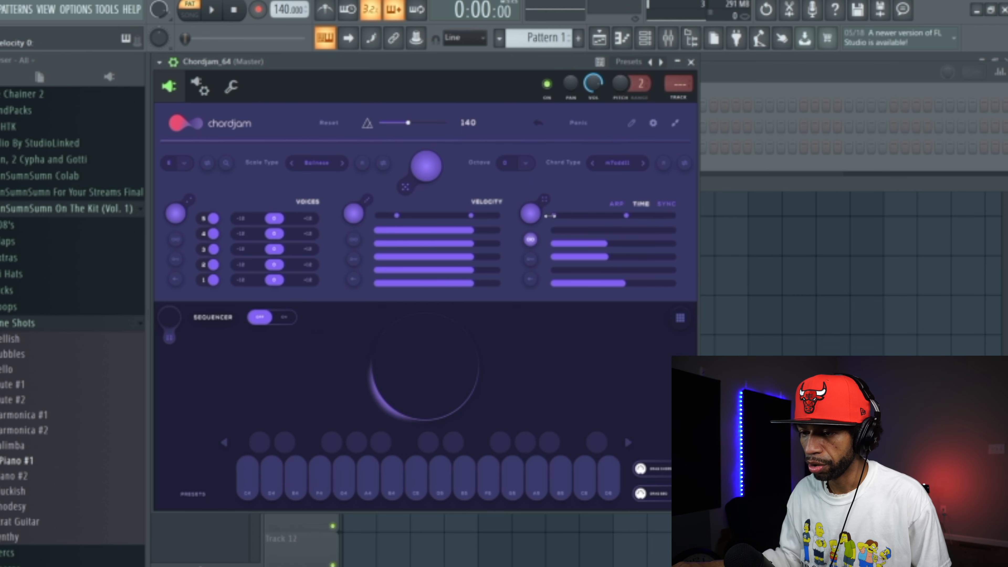
pyautogui.moveTo(626, 215); pyautogui.dragTo(591, 216)
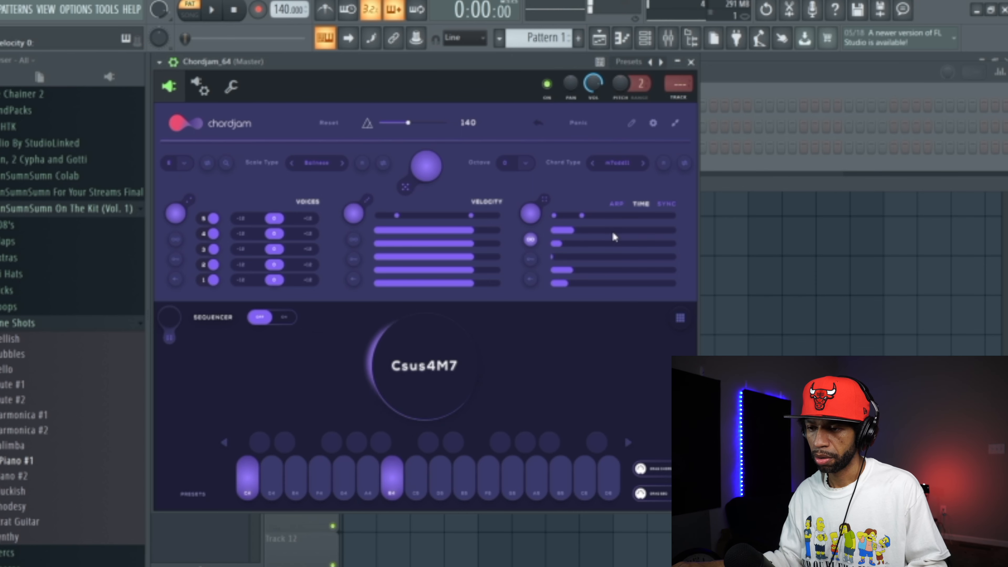
# Set the scale type to Minor and raise the time range's maximum to about two thirds.
pyautogui.click(321, 162)
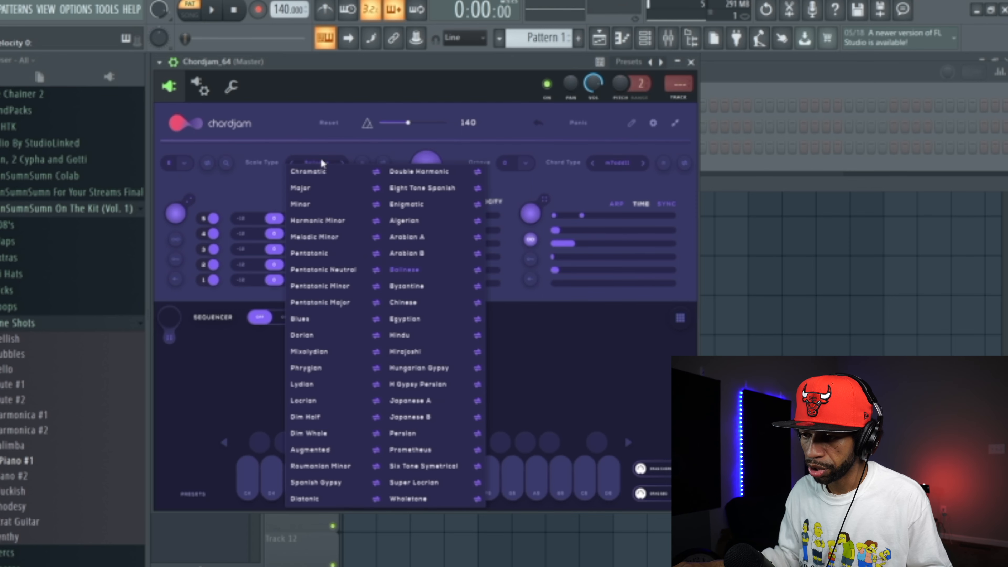
pyautogui.click(313, 206)
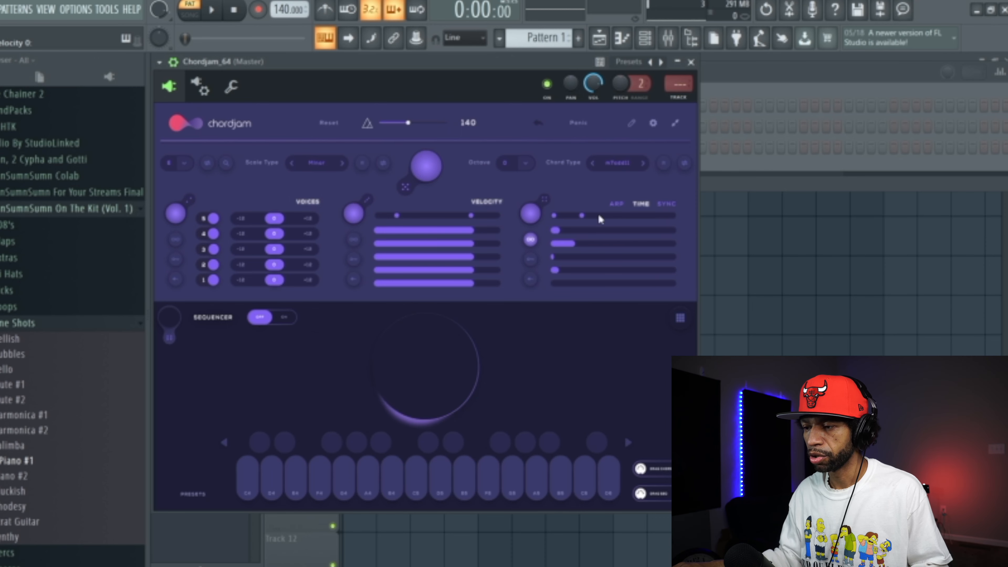
pyautogui.moveTo(582, 215); pyautogui.dragTo(636, 215)
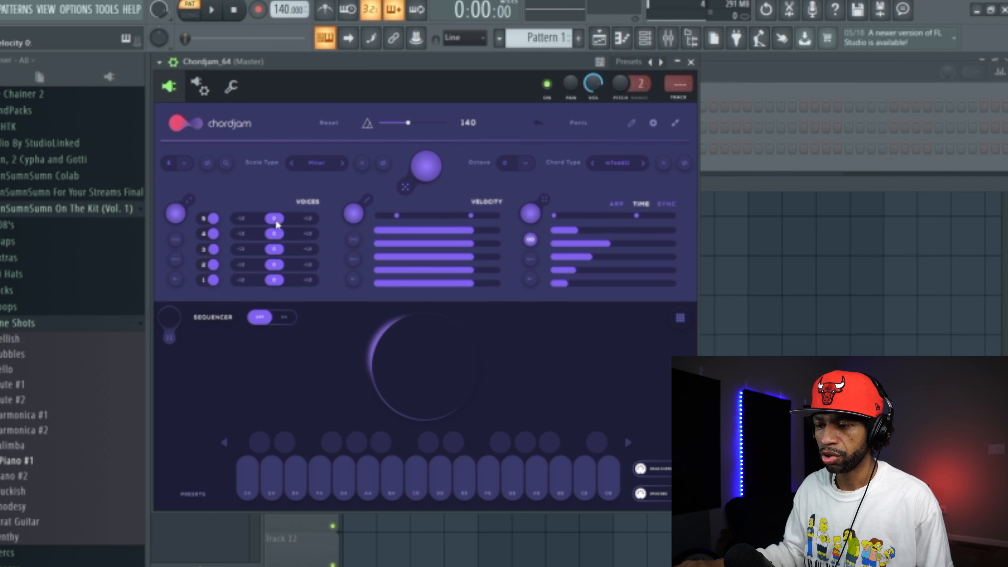
# Shift voice 4 by +12 and voice 1 by -12, and randomize the octave shifts of the voices several times.
pyautogui.click(307, 233)
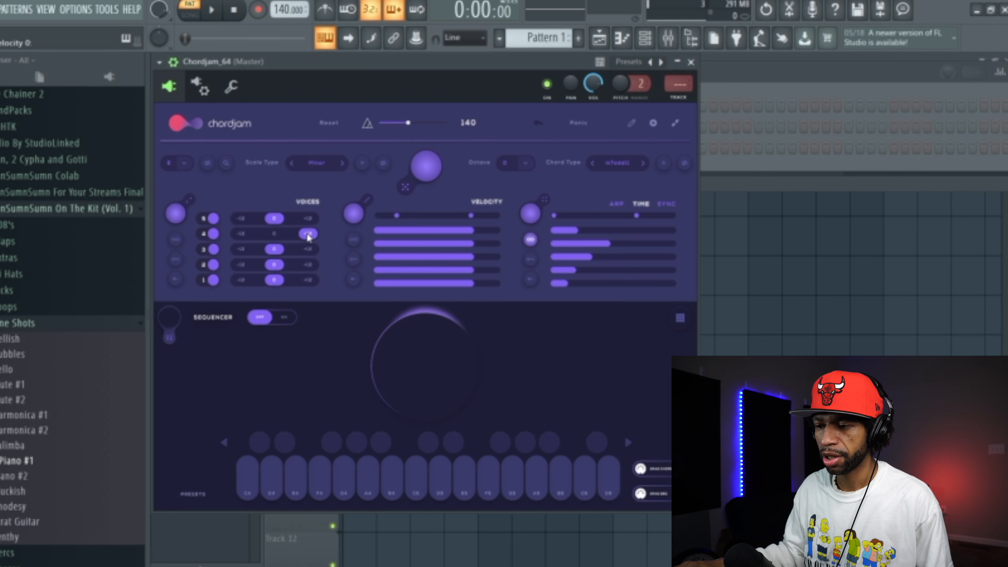
pyautogui.click(241, 280)
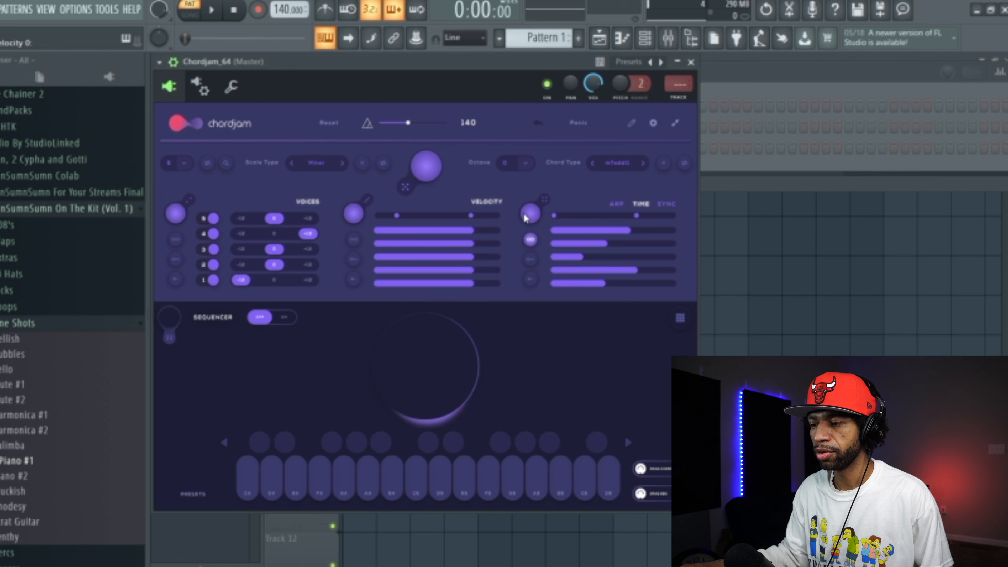
pyautogui.click(176, 216)
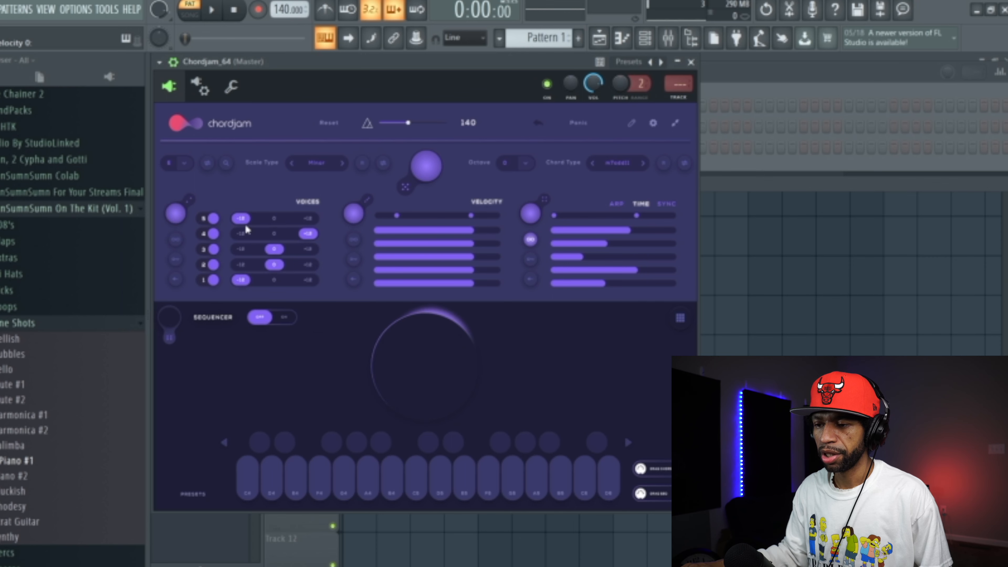
pyautogui.click(178, 218)
pyautogui.click(178, 217)
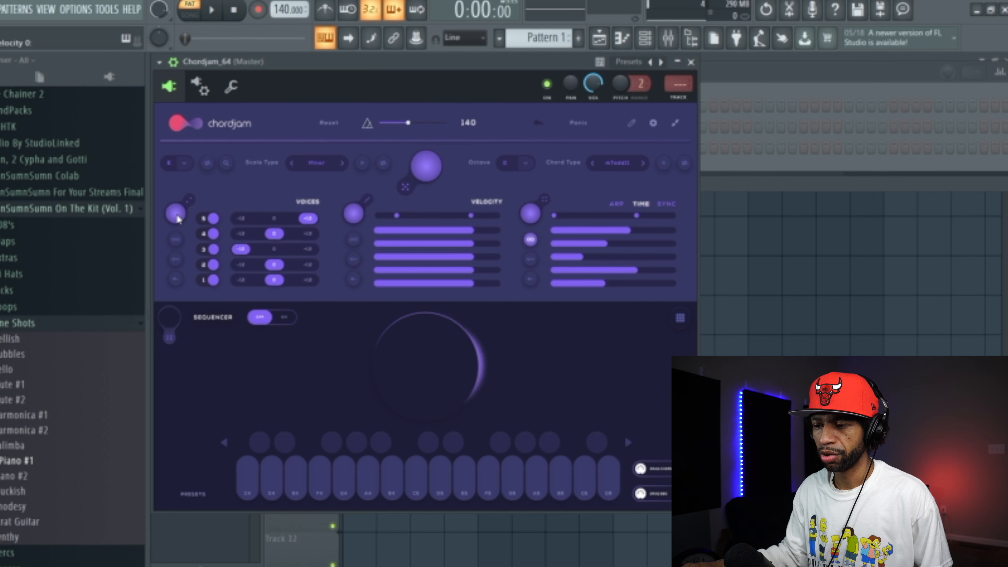
# Randomize the octave shifts of the voices once more and enable automatic randomization of the note velocities.
pyautogui.click(178, 217)
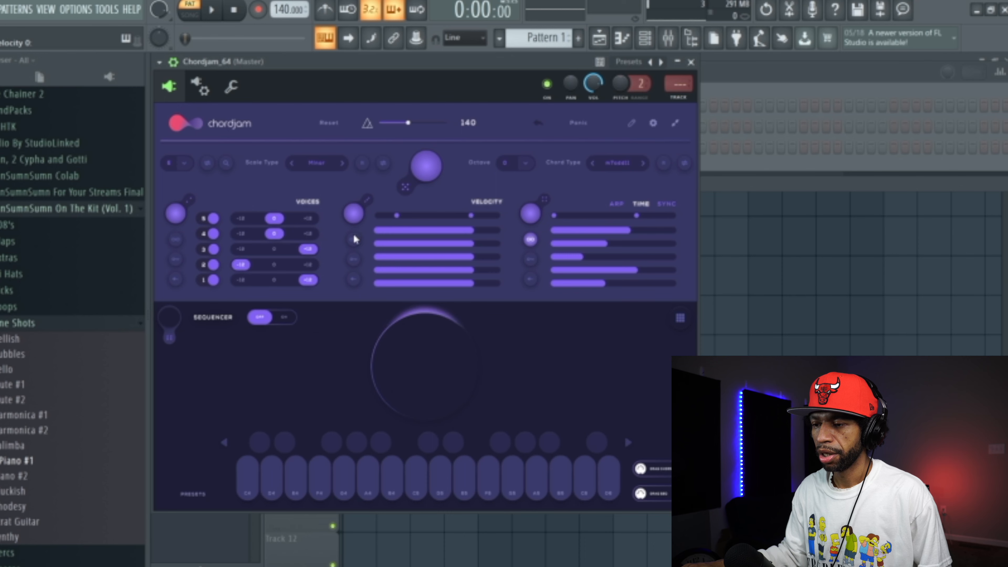
pyautogui.click(354, 241)
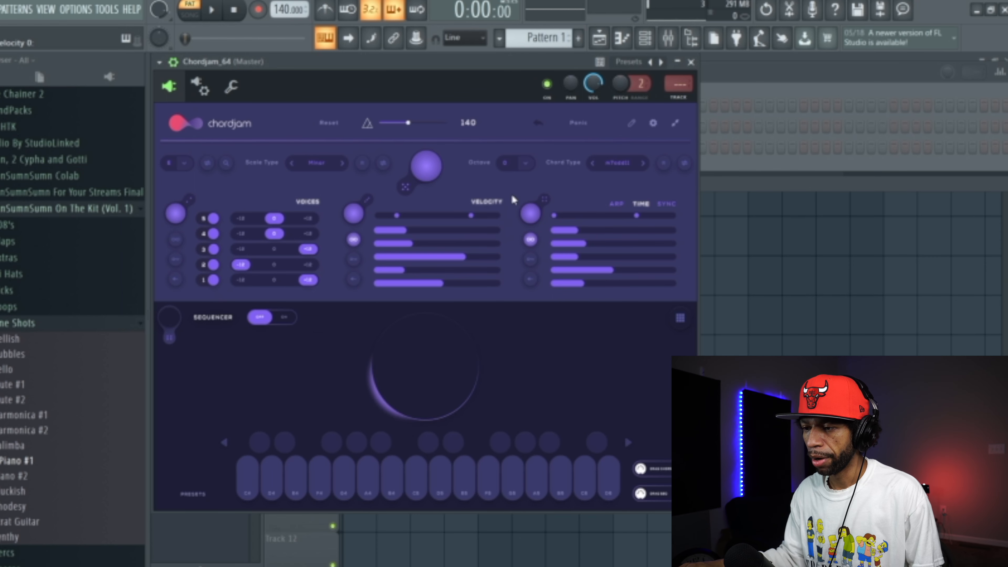
# Audition chords with Chordjam's octave at -12, -24, 12 and 24, and return the octave to 0.
pyautogui.click(508, 165)
pyautogui.click(510, 196)
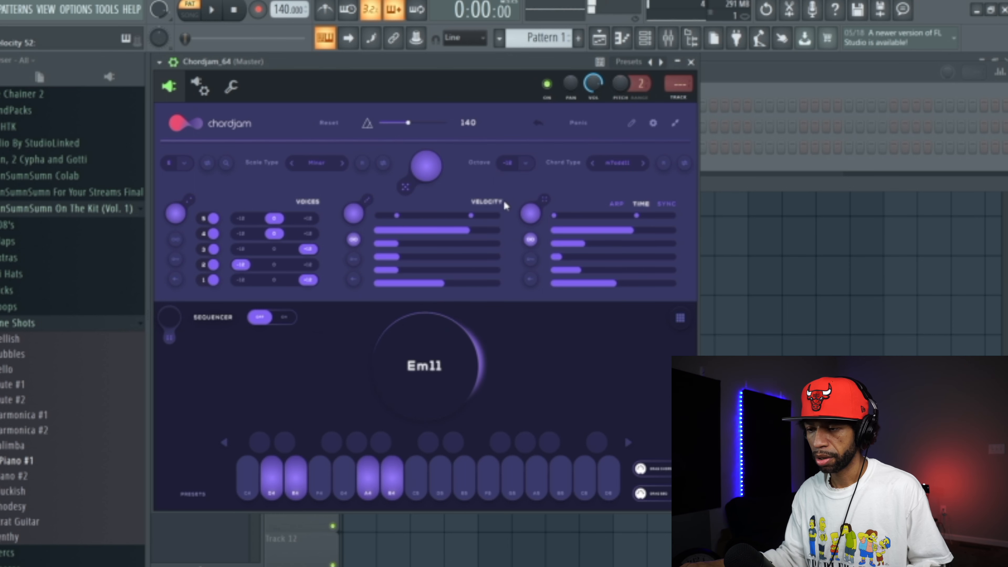
pyautogui.click(528, 165)
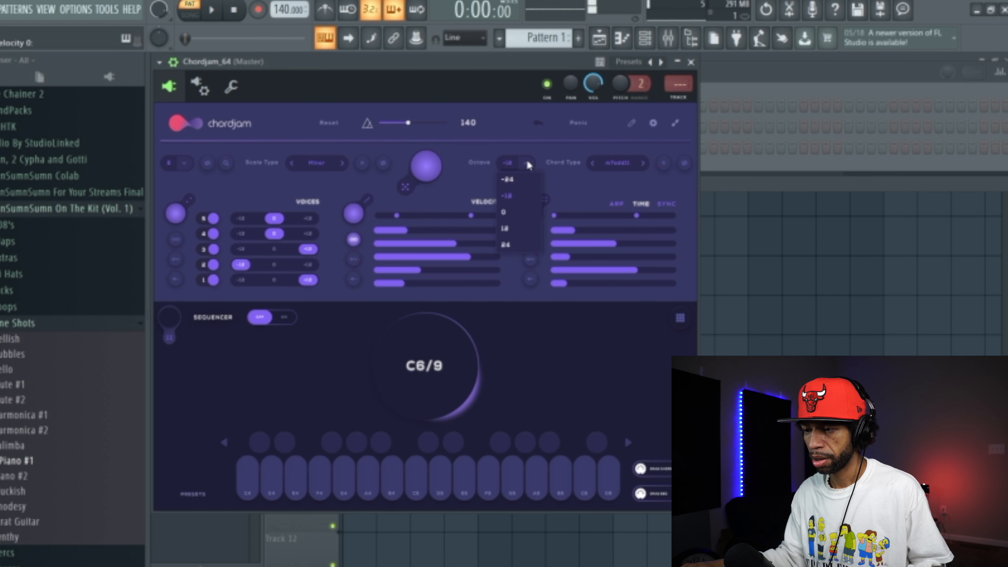
pyautogui.click(516, 181)
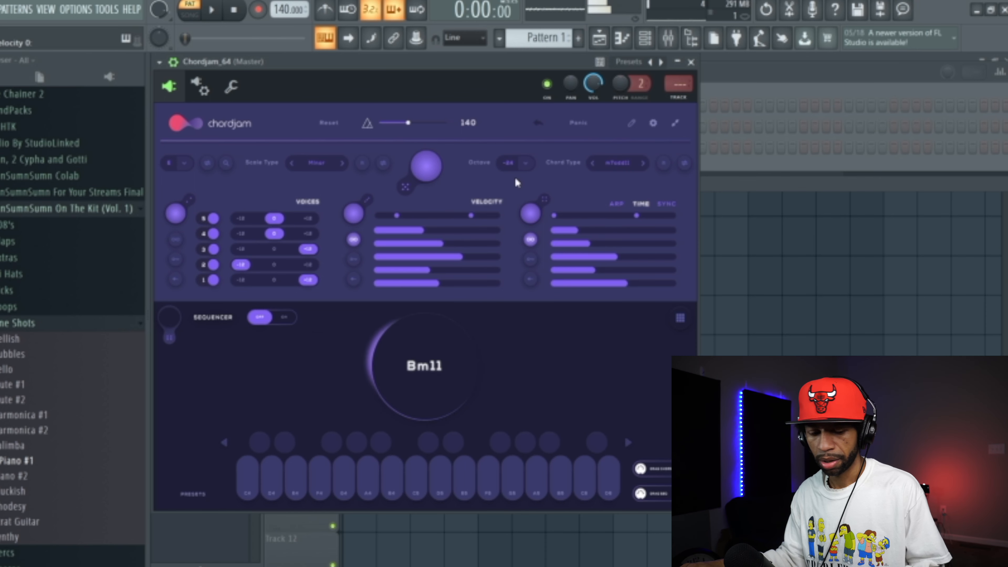
pyautogui.click(520, 165)
pyautogui.click(517, 233)
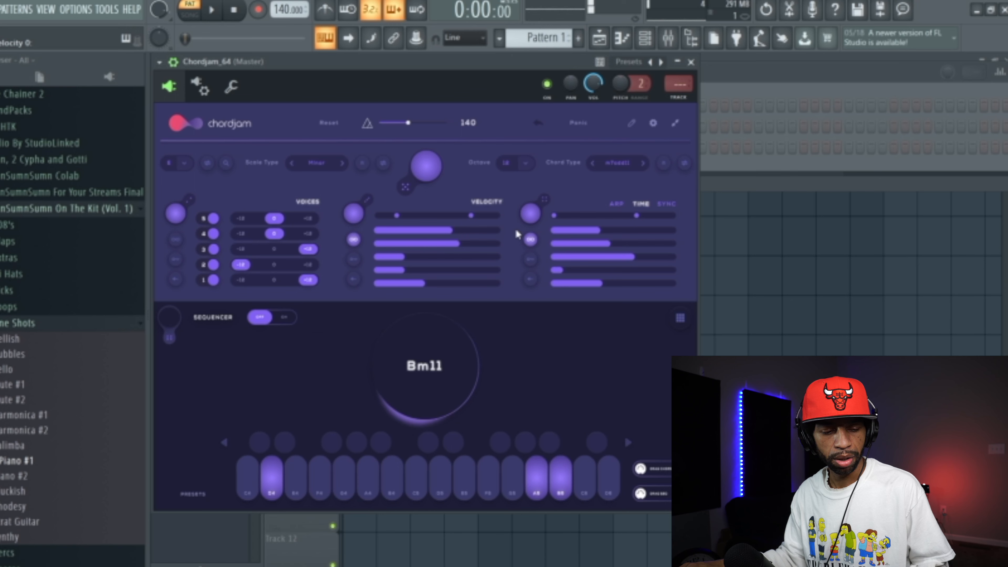
pyautogui.click(526, 162)
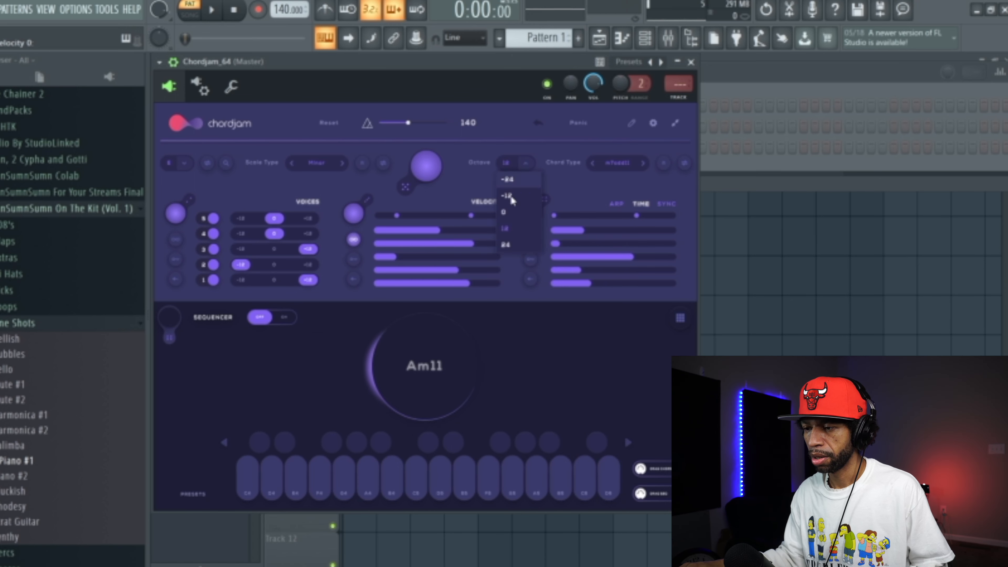
pyautogui.click(505, 246)
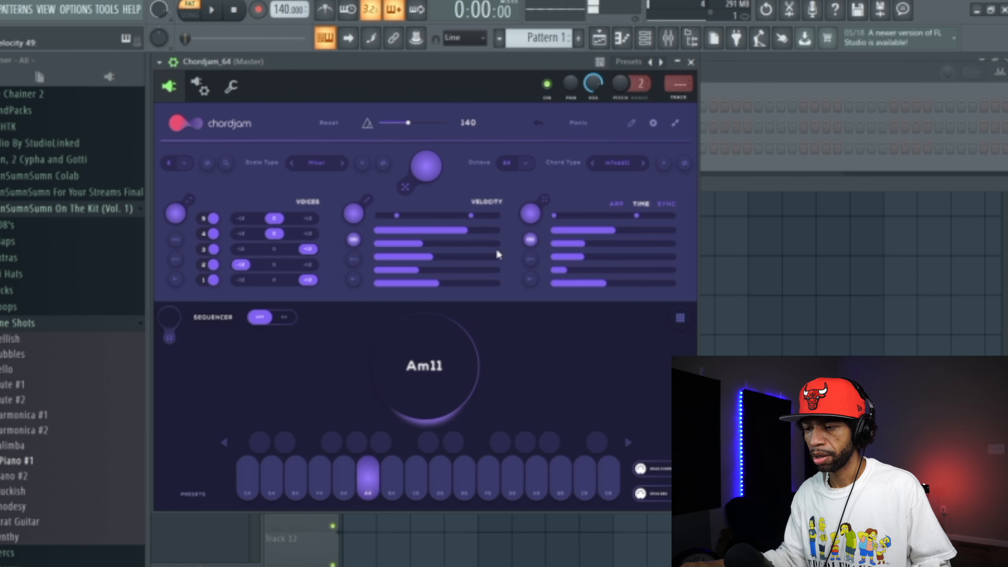
pyautogui.click(520, 164)
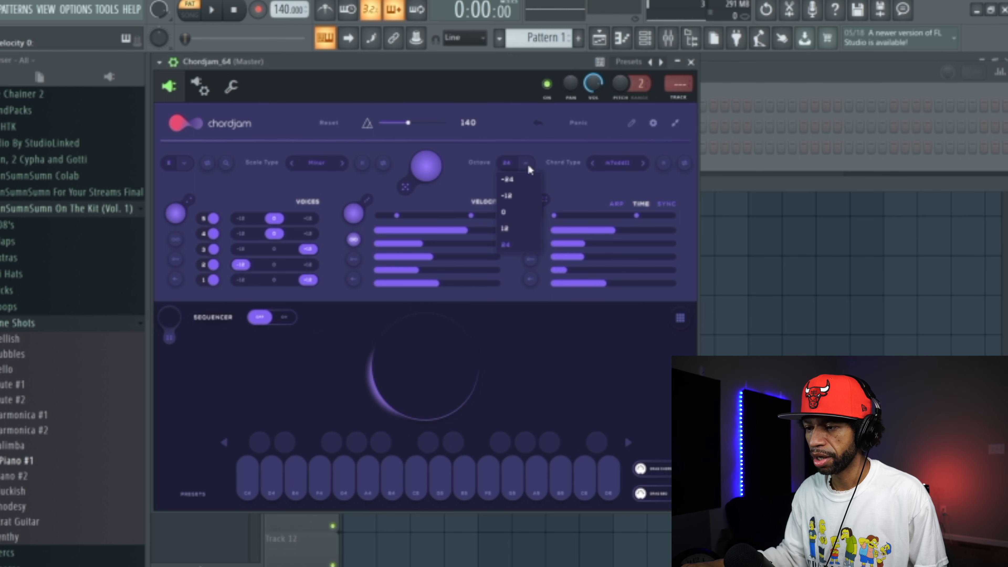
pyautogui.click(515, 218)
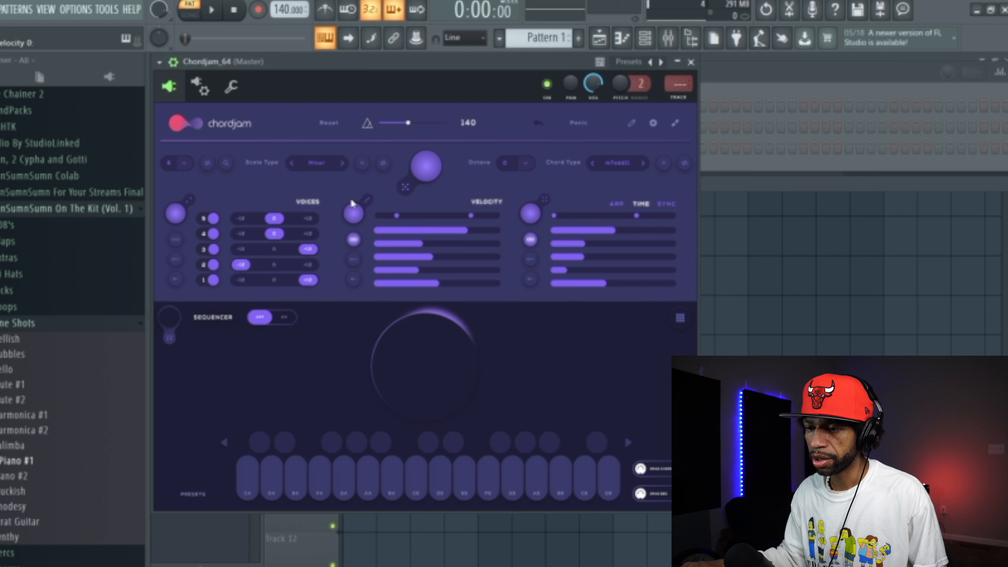
# Have Chordjam detect the scale and key of the Mello Yellow 121 BPM loop from the Loops folder.
pyautogui.click(227, 163)
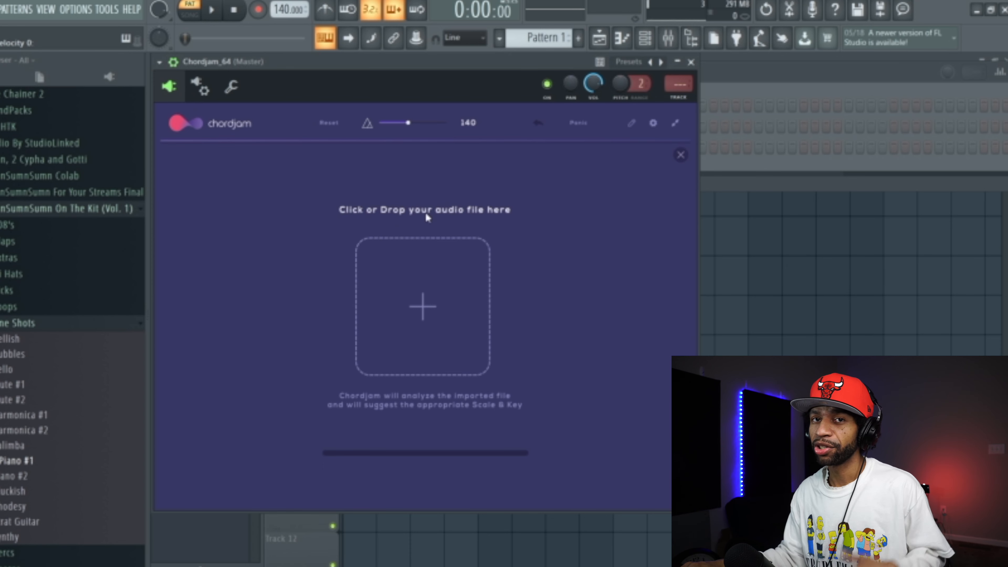
pyautogui.click(15, 324)
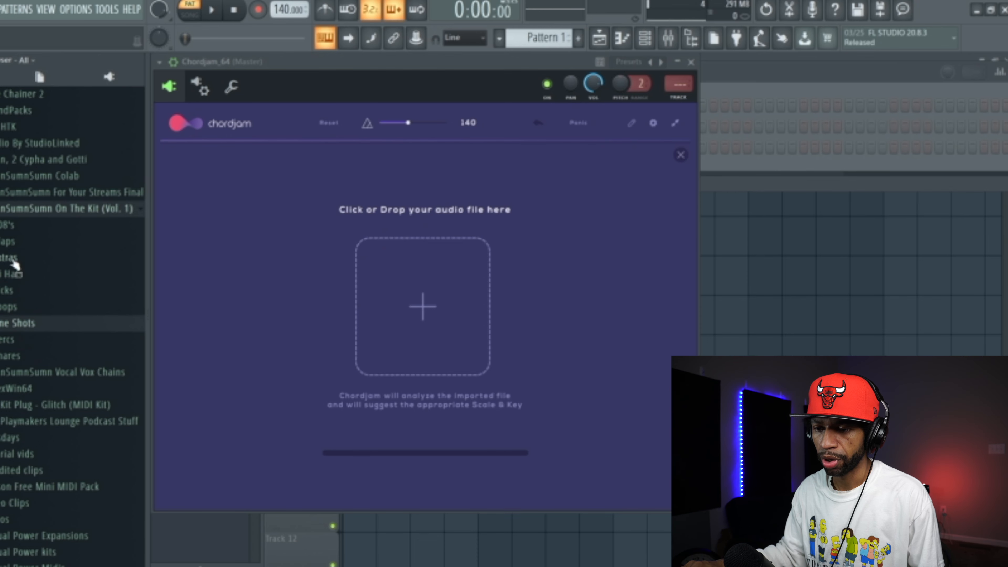
pyautogui.click(12, 309)
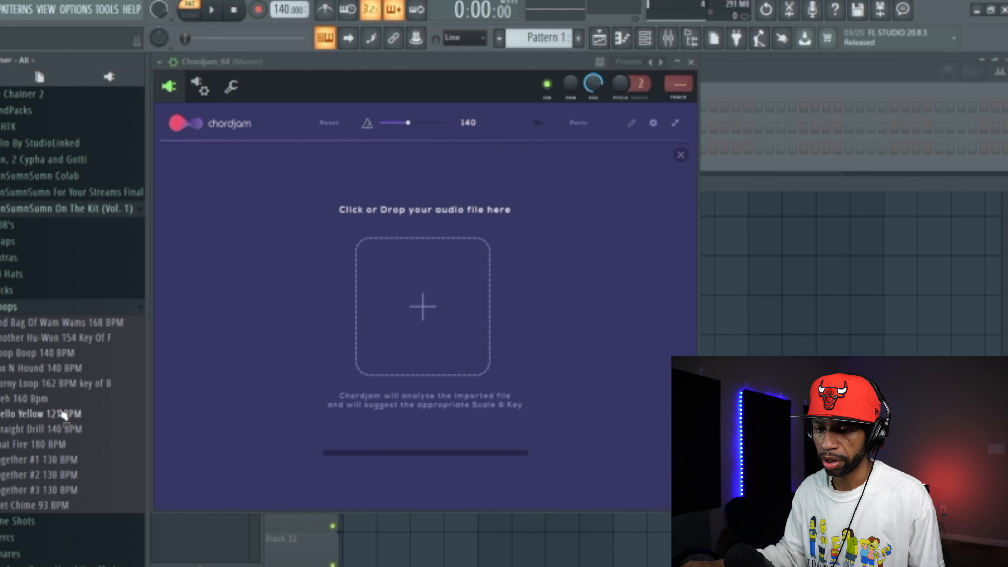
pyautogui.moveTo(46, 417); pyautogui.dragTo(166, 373)
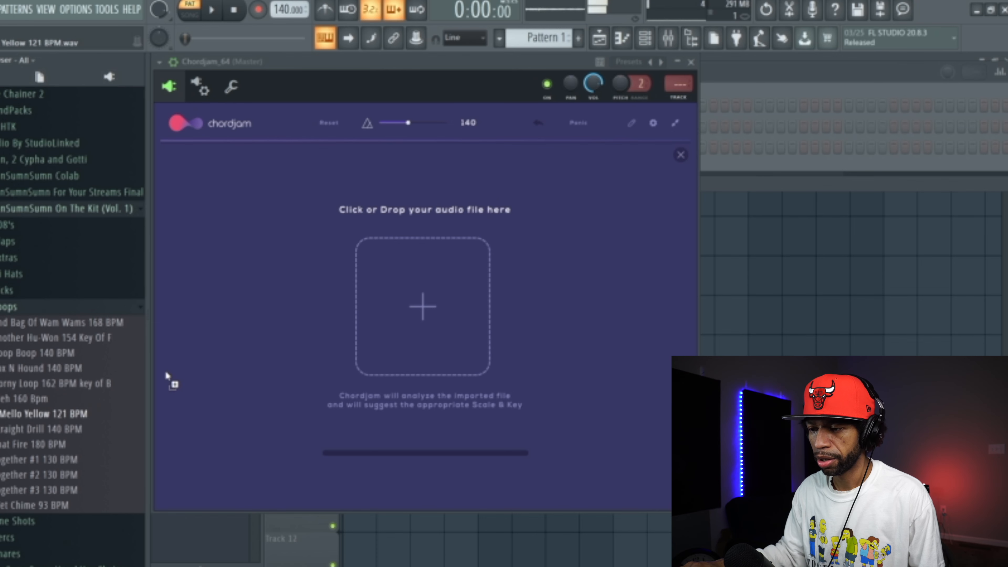
pyautogui.moveTo(286, 334); pyautogui.dragTo(388, 307)
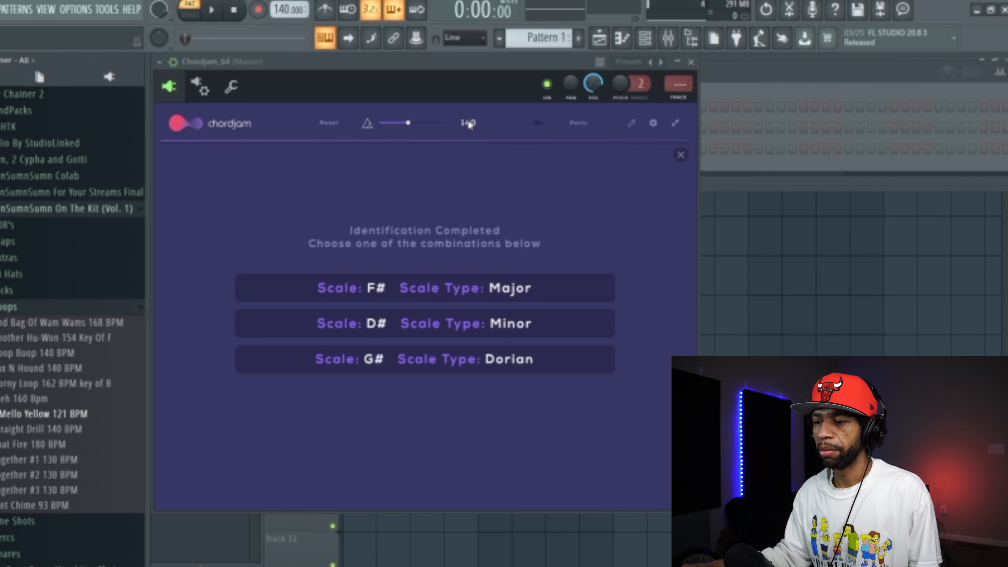
# Lower the project tempo to 86 BPM and close the audio analysis without choosing a suggested scale.
pyautogui.moveTo(283, 15); pyautogui.dragTo(283, 15)
pyautogui.moveTo(286, 9); pyautogui.dragTo(287, 39)
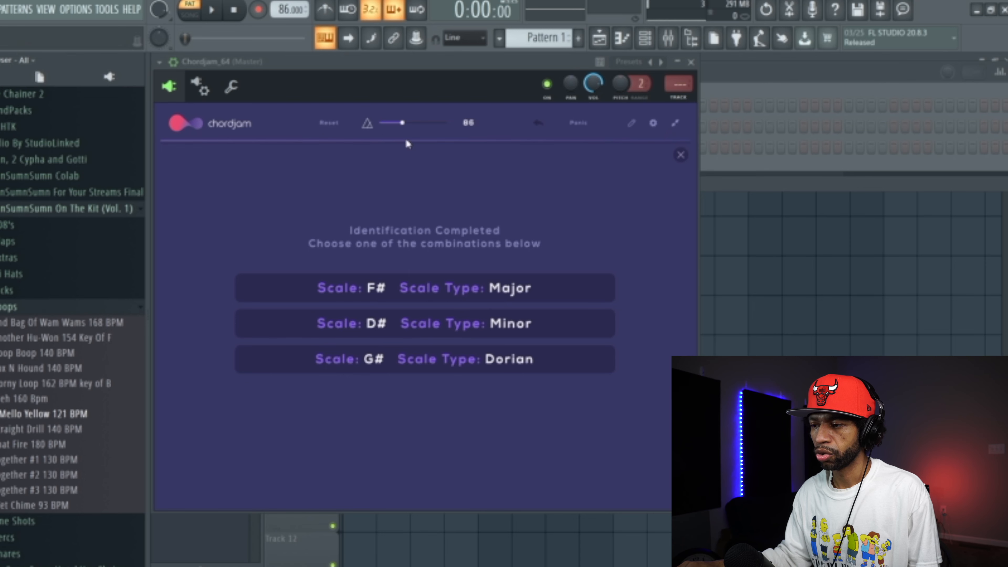
pyautogui.click(681, 156)
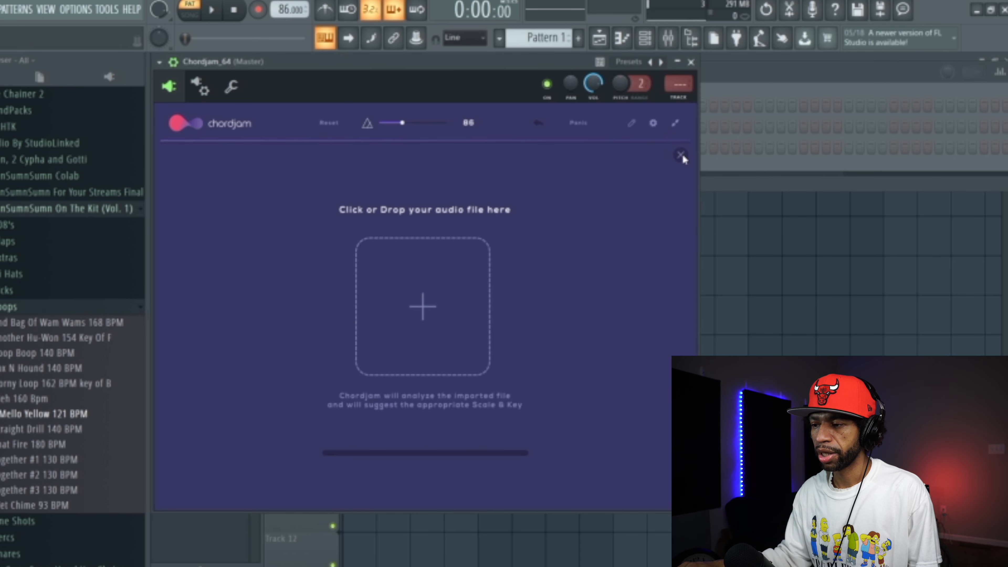
pyautogui.click(681, 156)
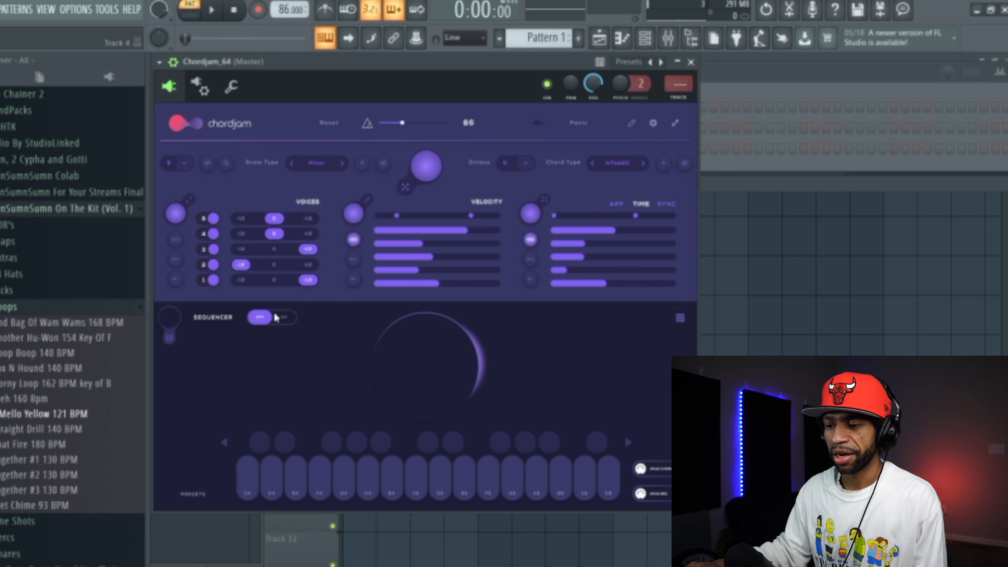
# Turn on Chordjam's sequencer, look at Chordjam's piano roll for Pattern 1, and return to the plugin window.
pyautogui.click(286, 316)
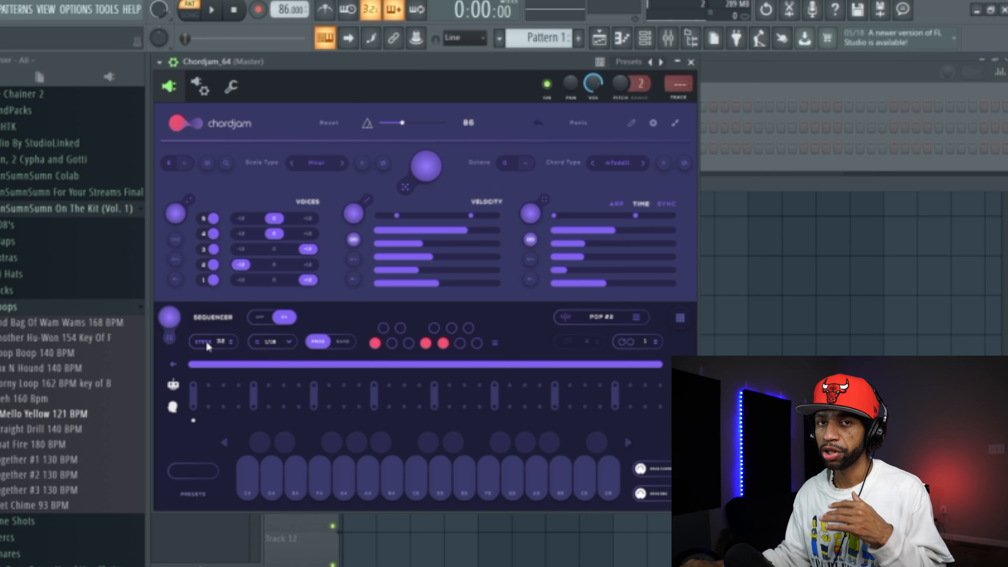
pyautogui.click(624, 44)
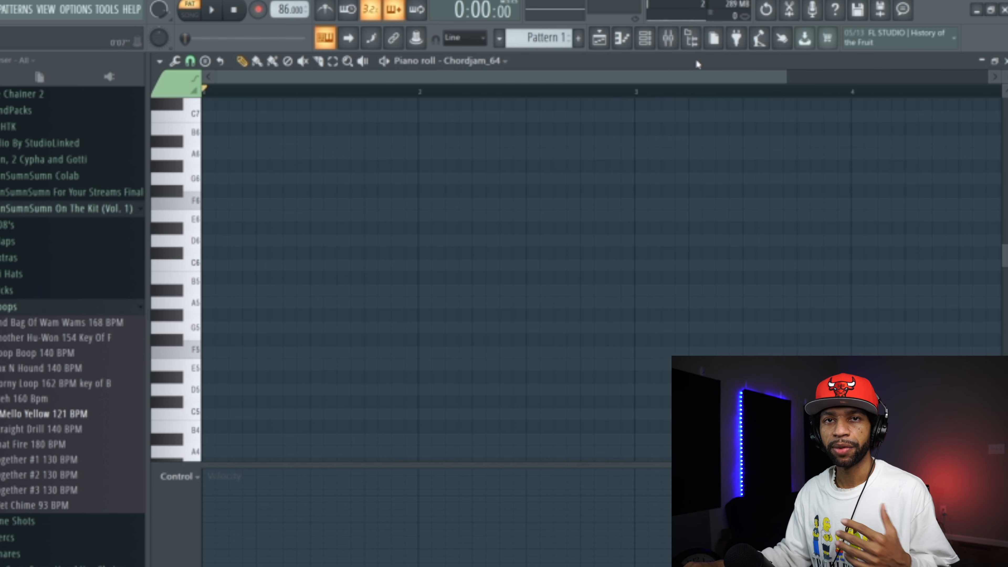
pyautogui.click(691, 39)
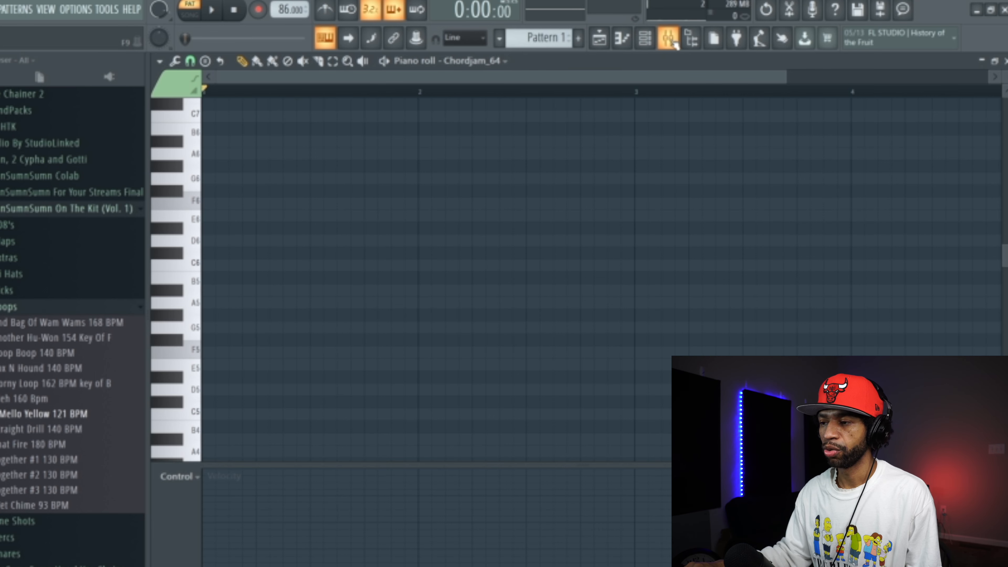
pyautogui.click(645, 41)
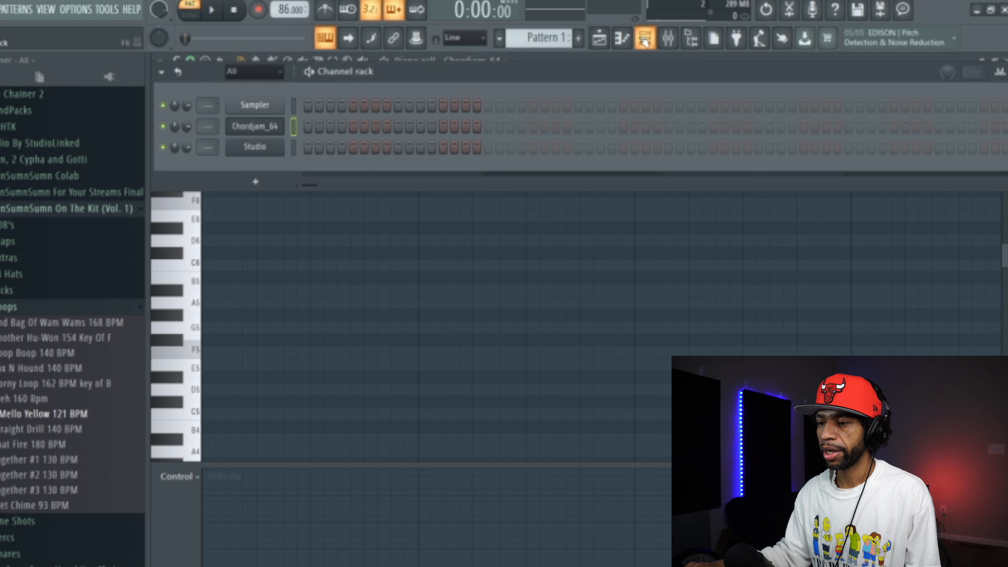
pyautogui.click(261, 127)
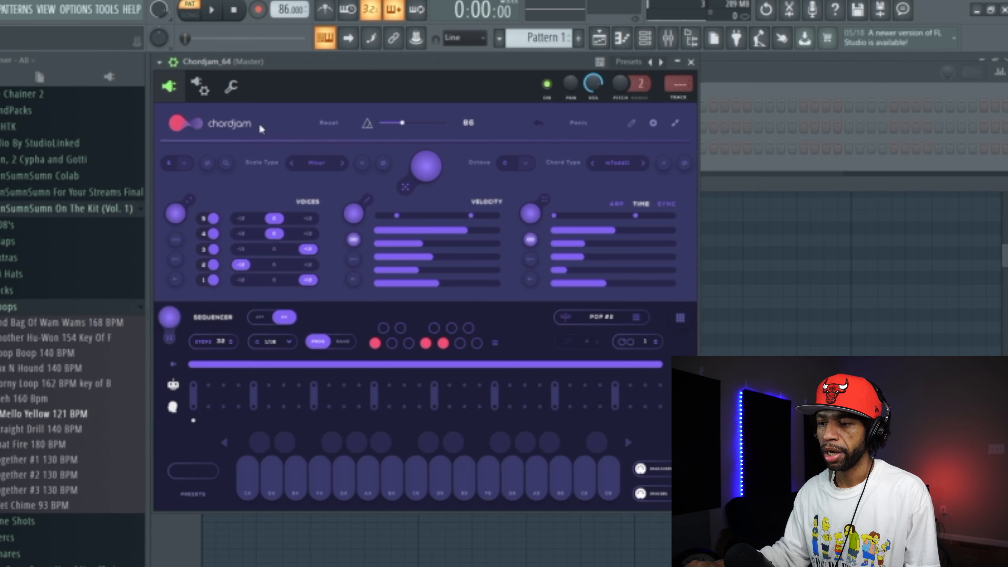
# Set the sequencer to 64 steps and extend its loop range over the full length.
pyautogui.doubleClick(221, 342)
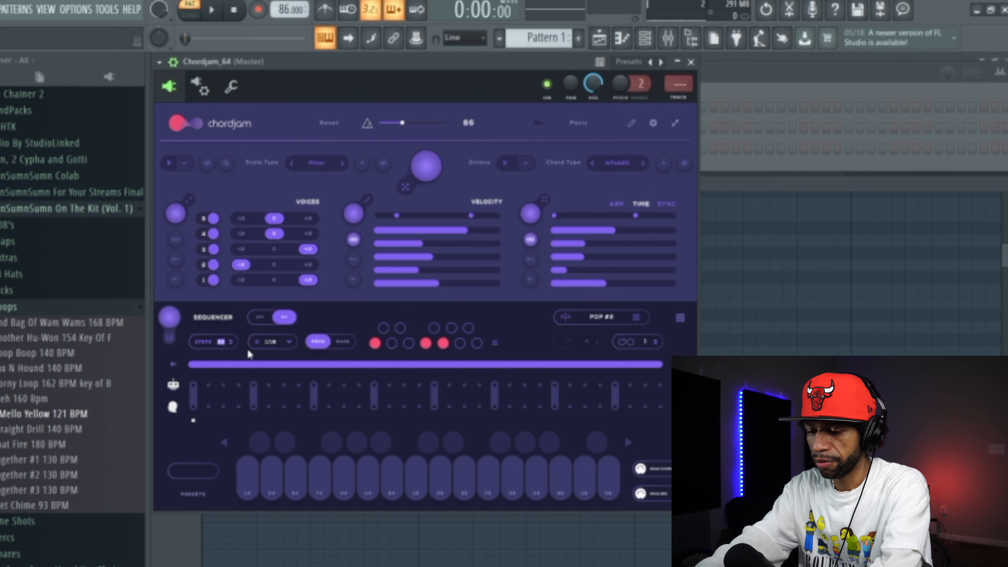
pyautogui.write('64')
pyautogui.press('Return')
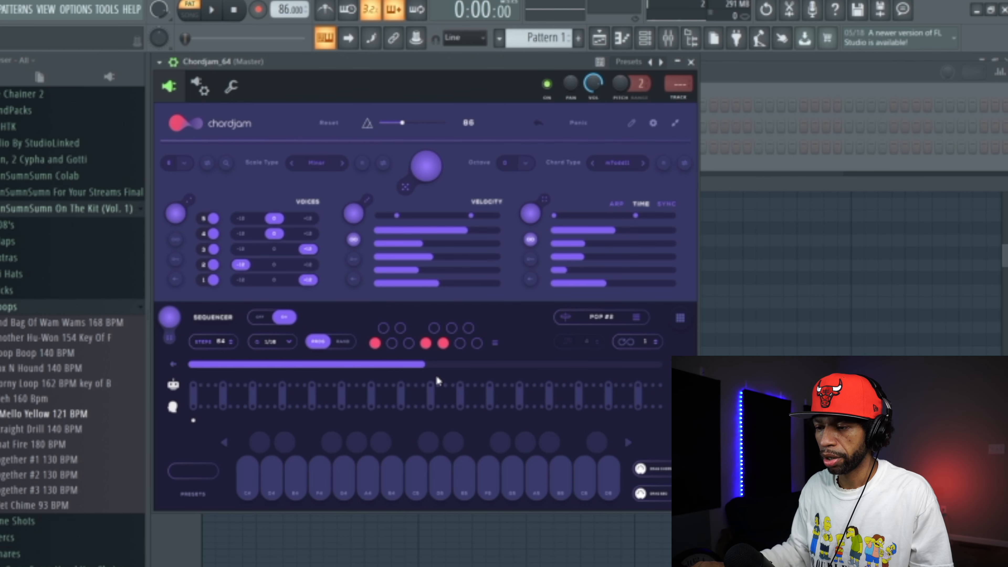
pyautogui.moveTo(426, 365); pyautogui.dragTo(662, 364)
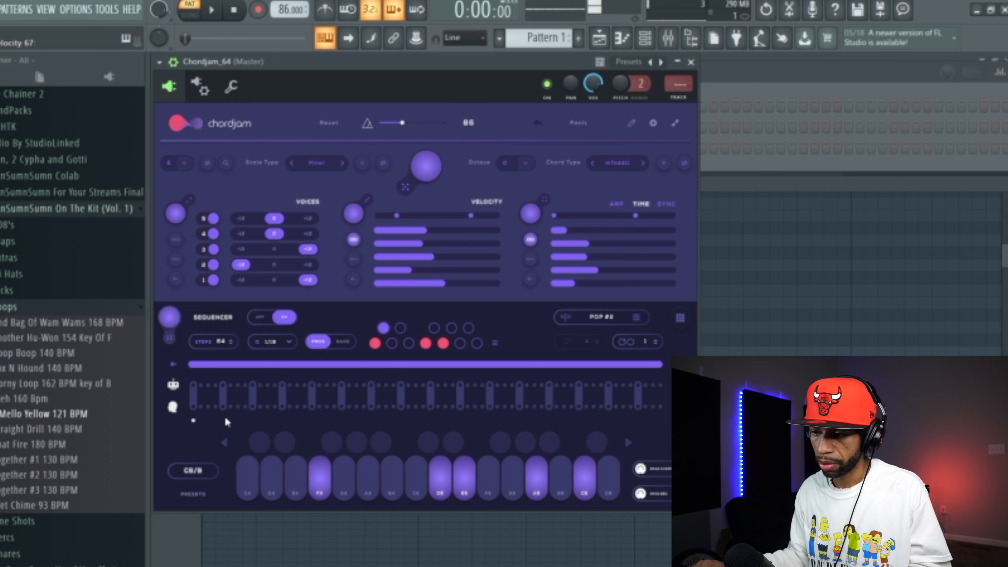
# Lower the time range's maximum to about half, and draw and test a first 16-step block in the sequencer's lower row.
pyautogui.moveTo(635, 215); pyautogui.dragTo(614, 216)
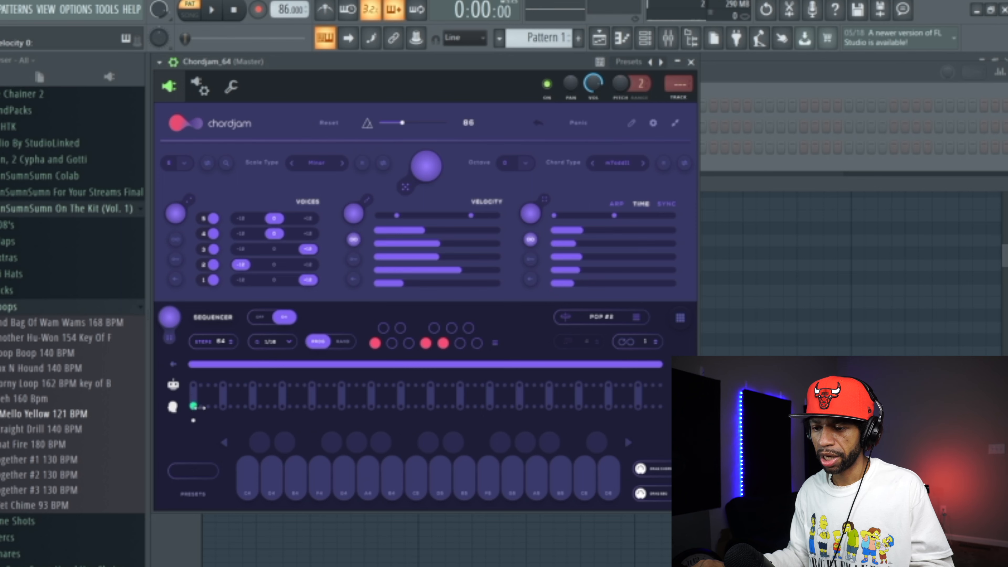
pyautogui.moveTo(202, 407); pyautogui.dragTo(306, 413)
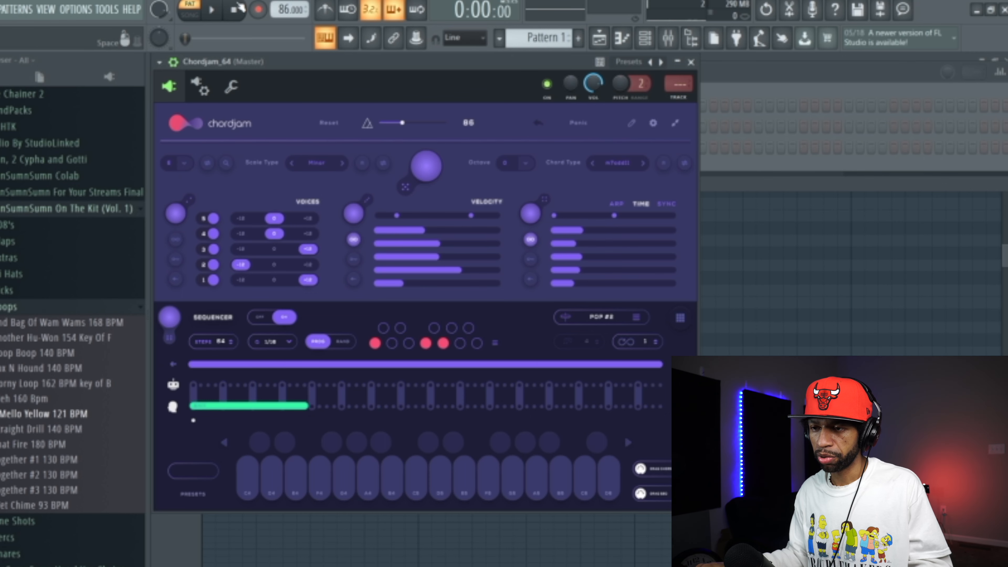
pyautogui.click(213, 12)
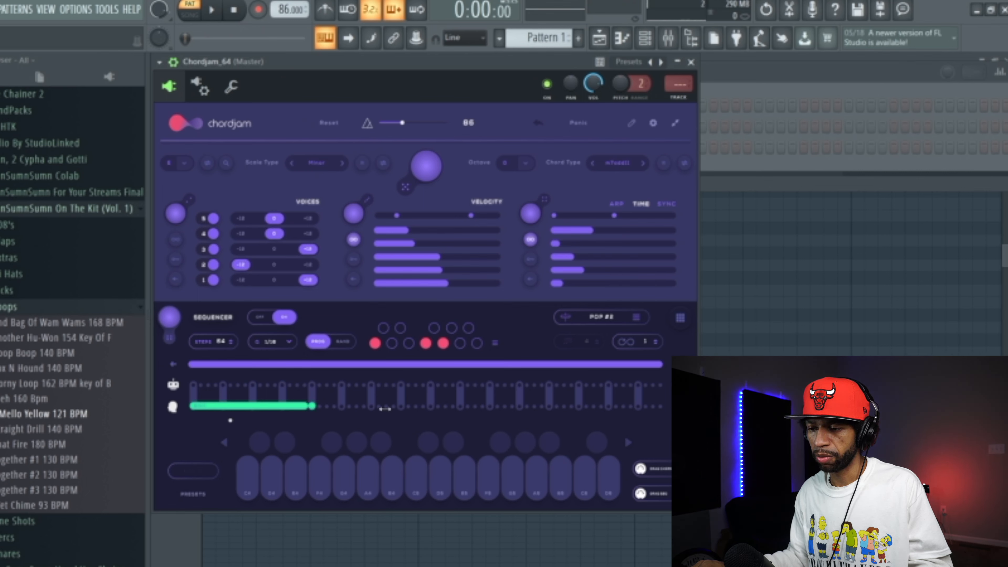
# Draw three more 16-step blocks along the sequencer's lower row up to the end, playing a chord to assign to each.
pyautogui.moveTo(320, 405); pyautogui.dragTo(428, 406)
pyautogui.press('z')
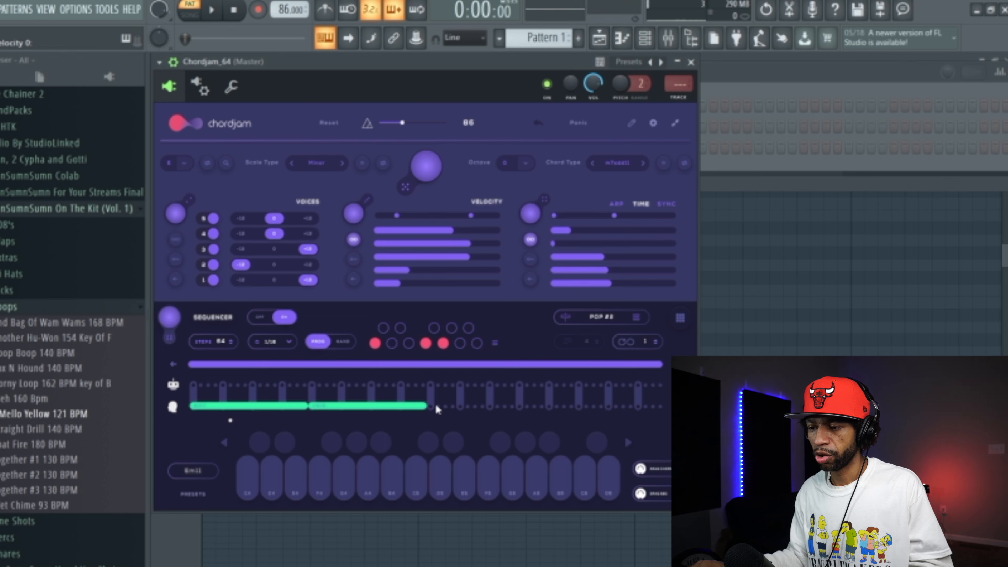
pyautogui.moveTo(432, 408); pyautogui.dragTo(548, 418)
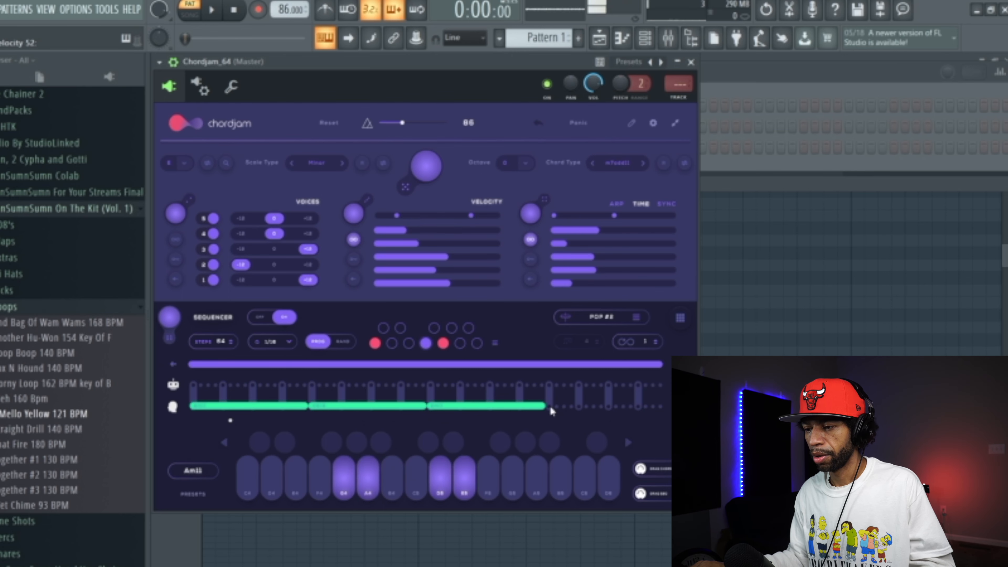
pyautogui.moveTo(552, 407); pyautogui.dragTo(669, 405)
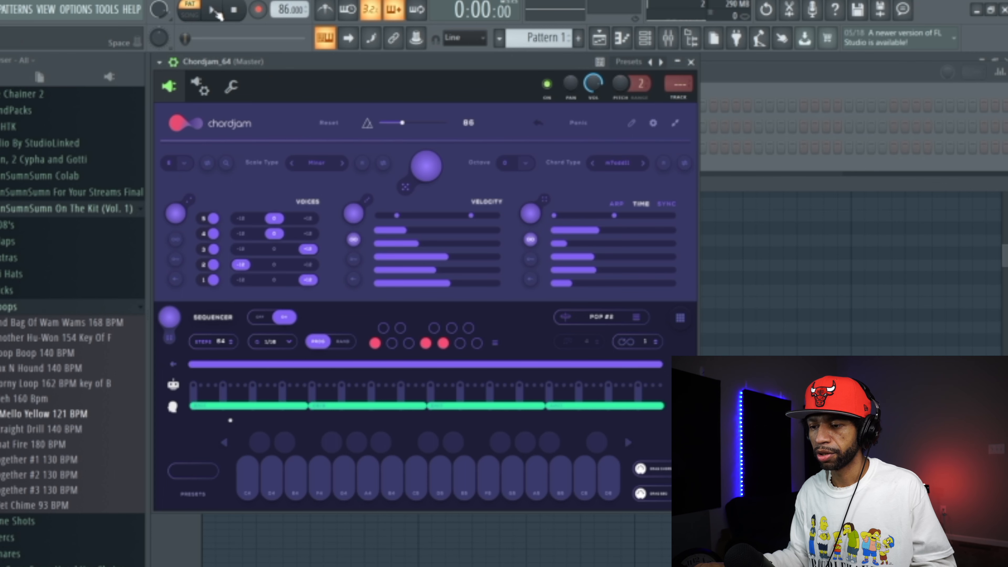
# Play the sequenced progression, stop it, and place its MIDI on the Studio channel.
pyautogui.click(214, 12)
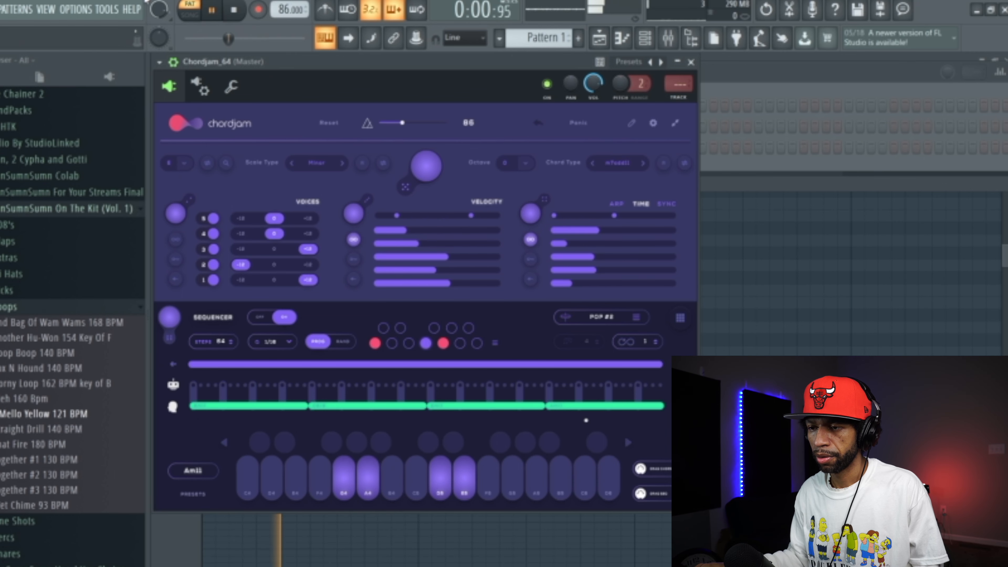
pyautogui.click(234, 10)
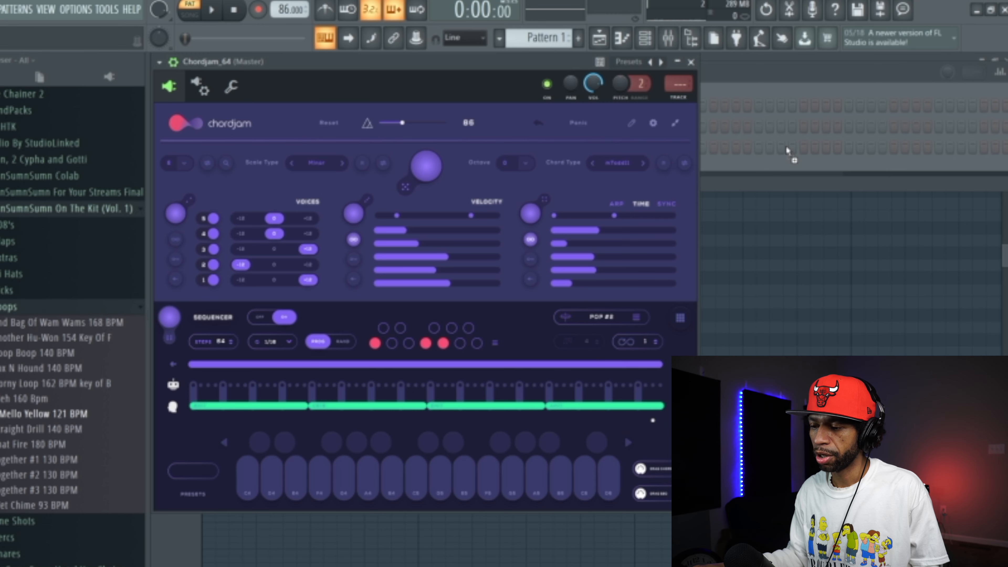
pyautogui.moveTo(785, 146); pyautogui.dragTo(785, 145)
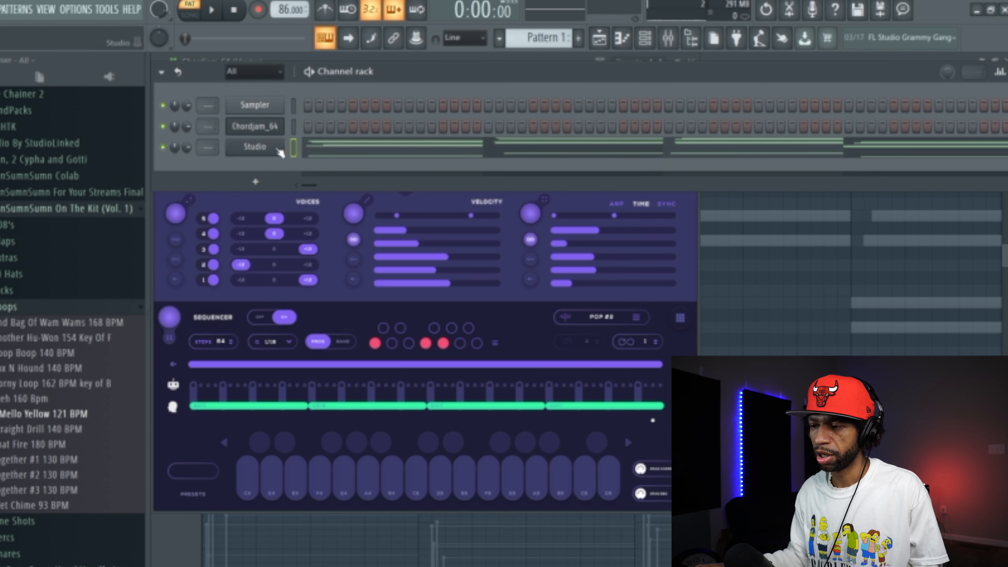
# Open the Studio channel's notes in the piano roll, select the four notes of the first chord and shift them left to the start of bar 1.
pyautogui.click(369, 144)
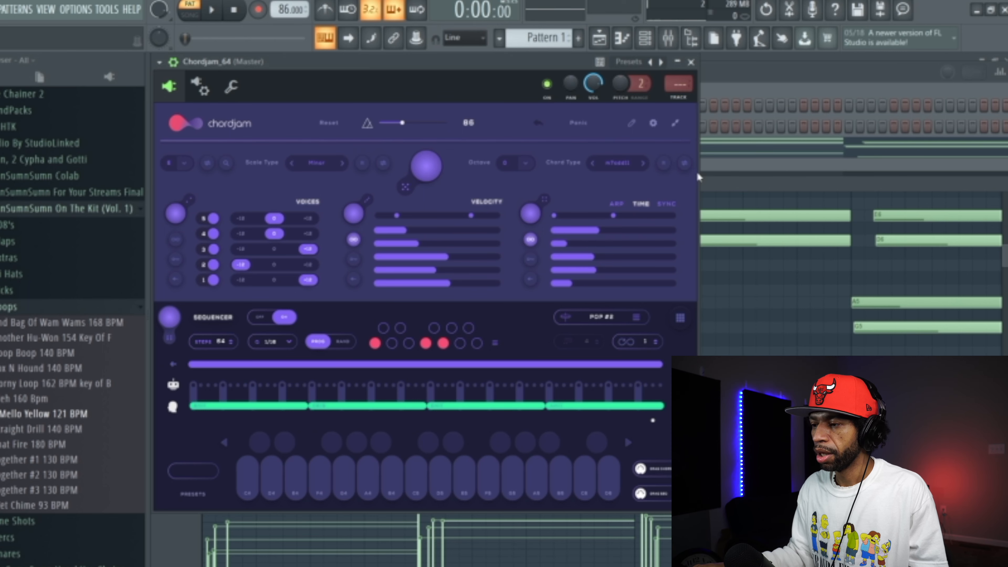
pyautogui.click(721, 201)
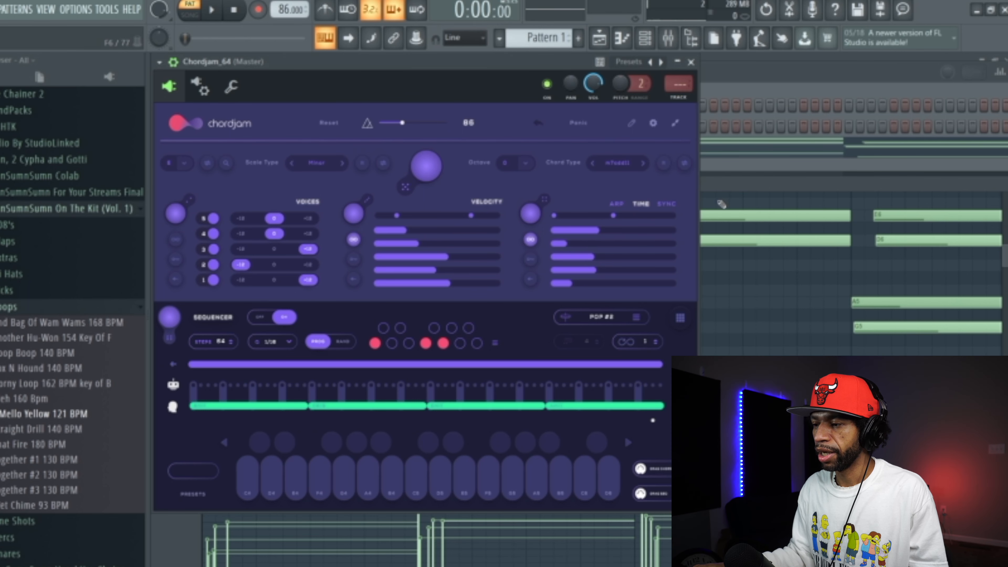
pyautogui.rightClick(722, 202)
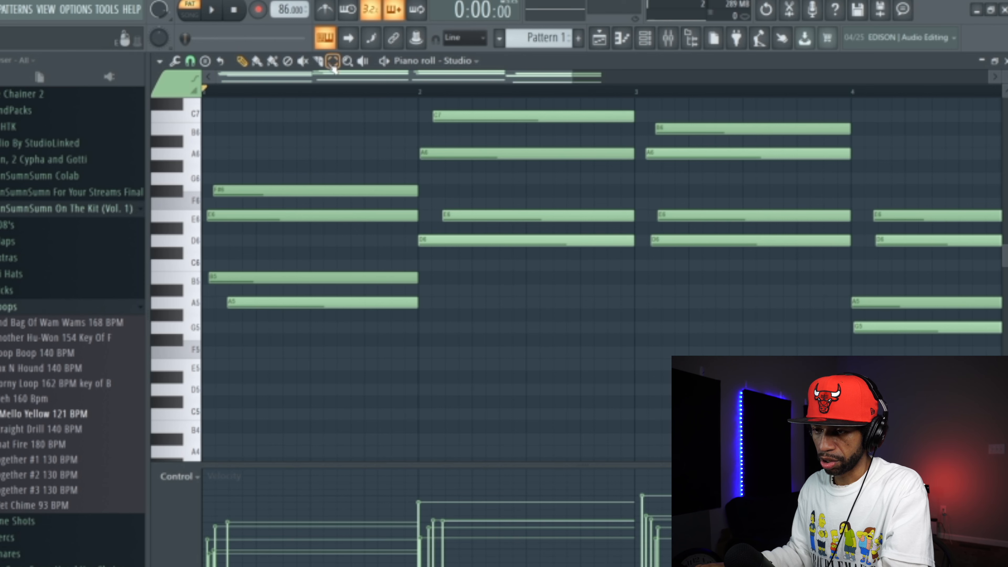
pyautogui.moveTo(332, 124); pyautogui.dragTo(341, 270)
pyautogui.moveTo(326, 340); pyautogui.dragTo(326, 340)
pyautogui.click(242, 61)
pyautogui.moveTo(264, 192); pyautogui.dragTo(253, 191)
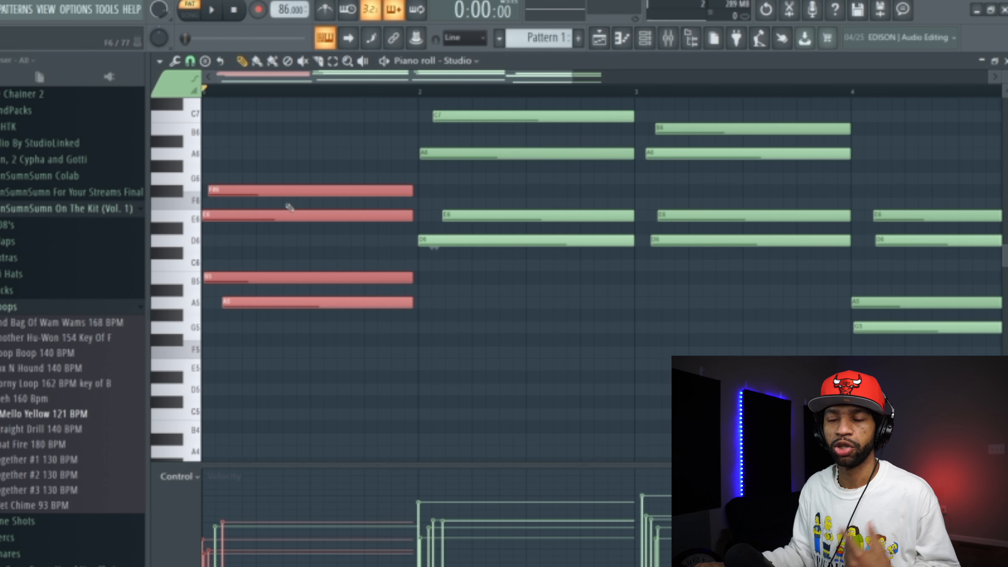
# Switch Chordjam from time to arpeggiator mode and try arpeggio rates of 1/16T and 1/32T.
pyautogui.click(642, 47)
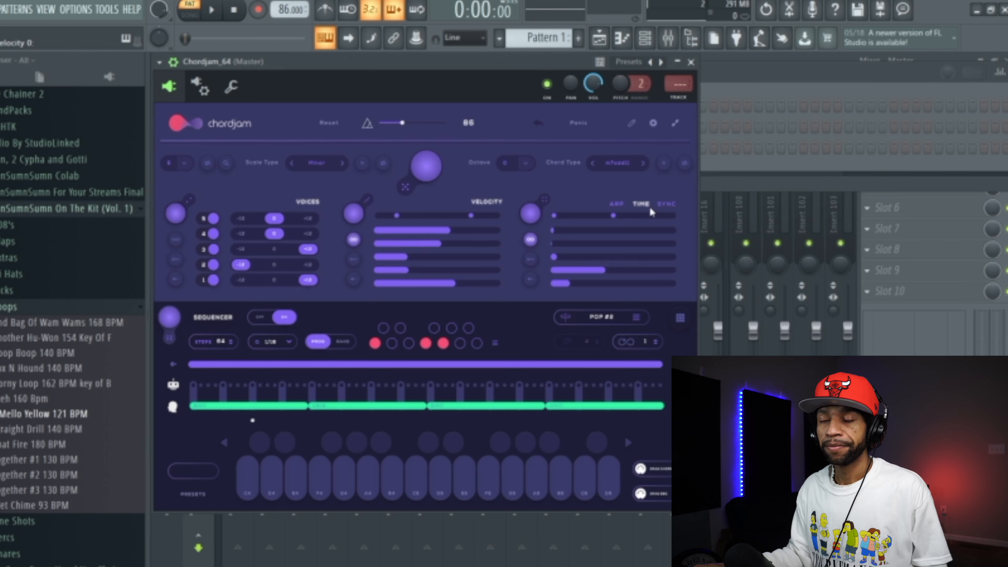
pyautogui.click(615, 204)
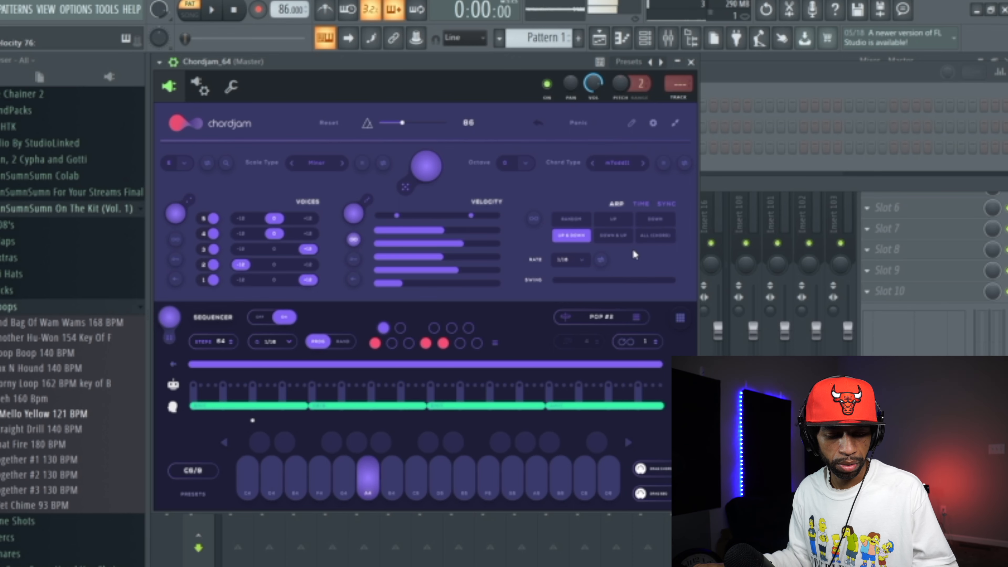
pyautogui.click(570, 262)
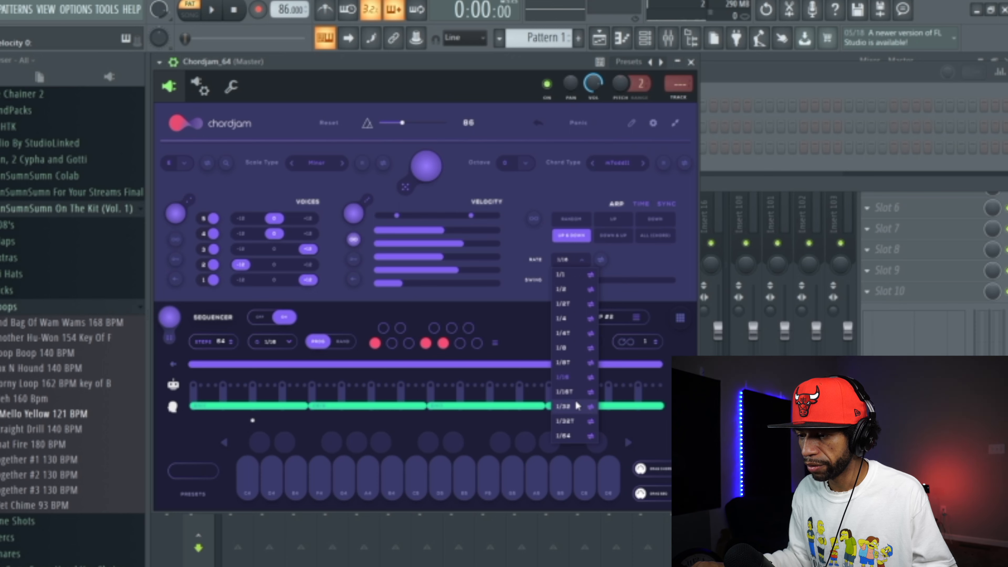
pyautogui.click(574, 391)
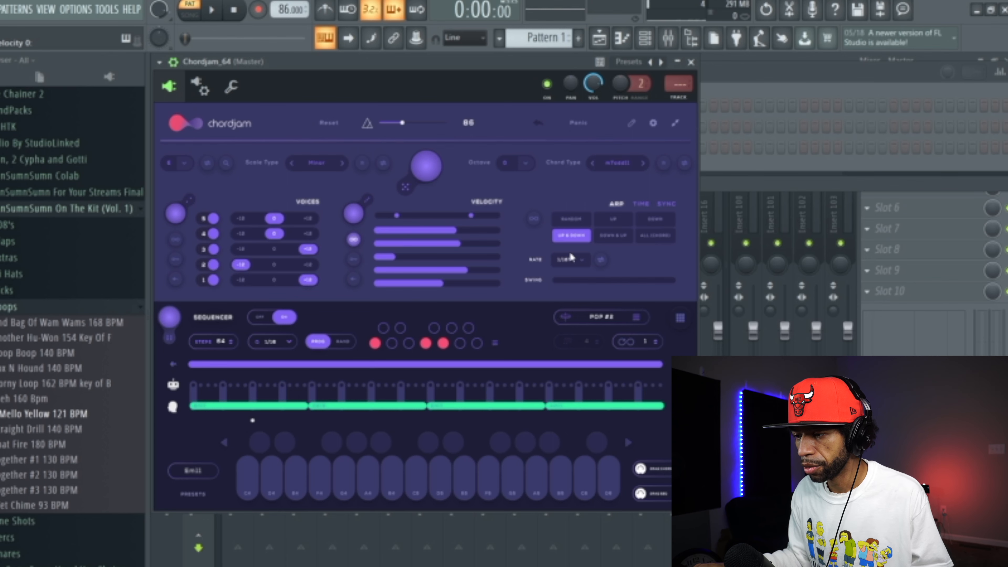
pyautogui.click(570, 259)
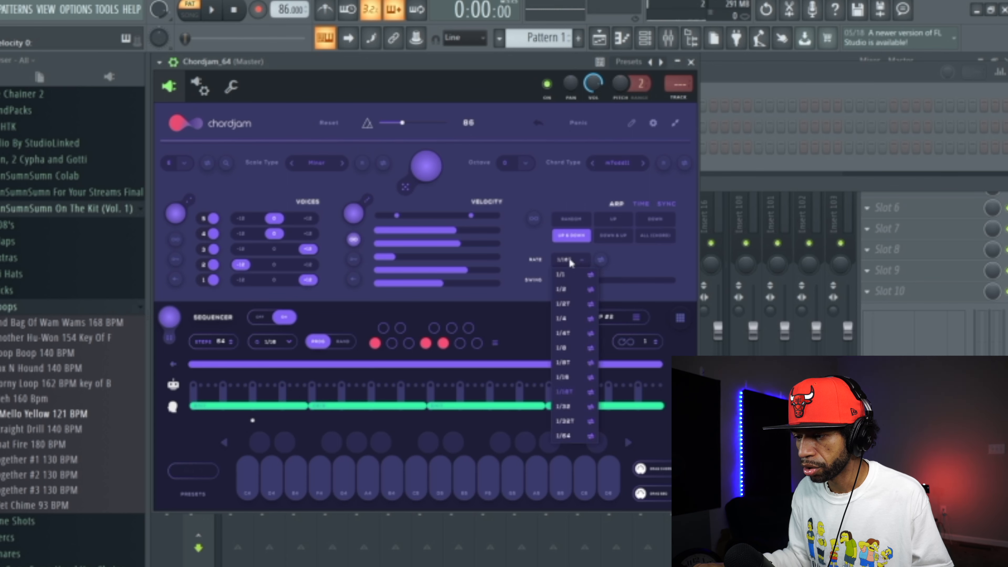
pyautogui.click(564, 423)
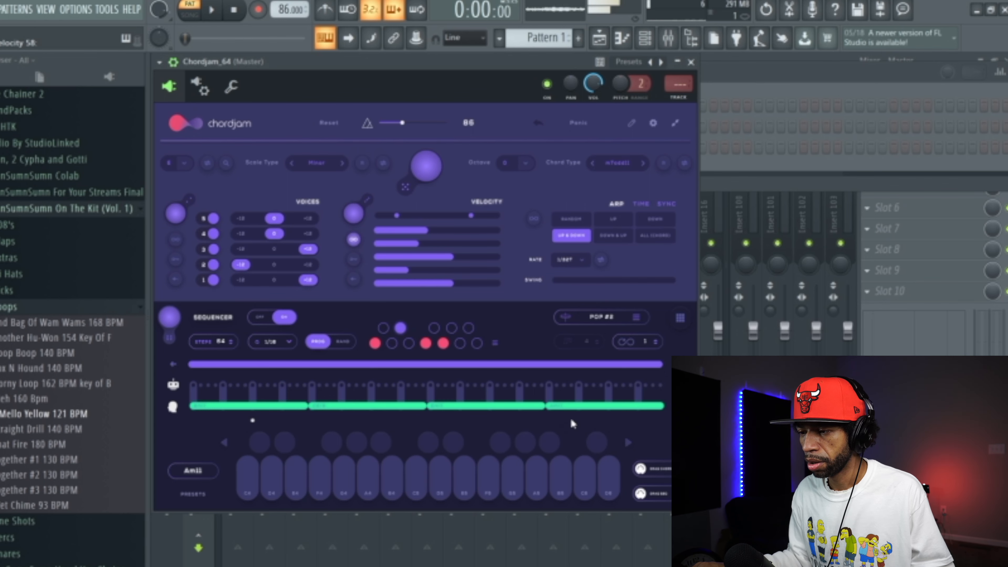
# Set the arpeggio to Down & Up at a 1/16 rate with swing slightly above half, and set voice 5 to -12.
pyautogui.click(614, 236)
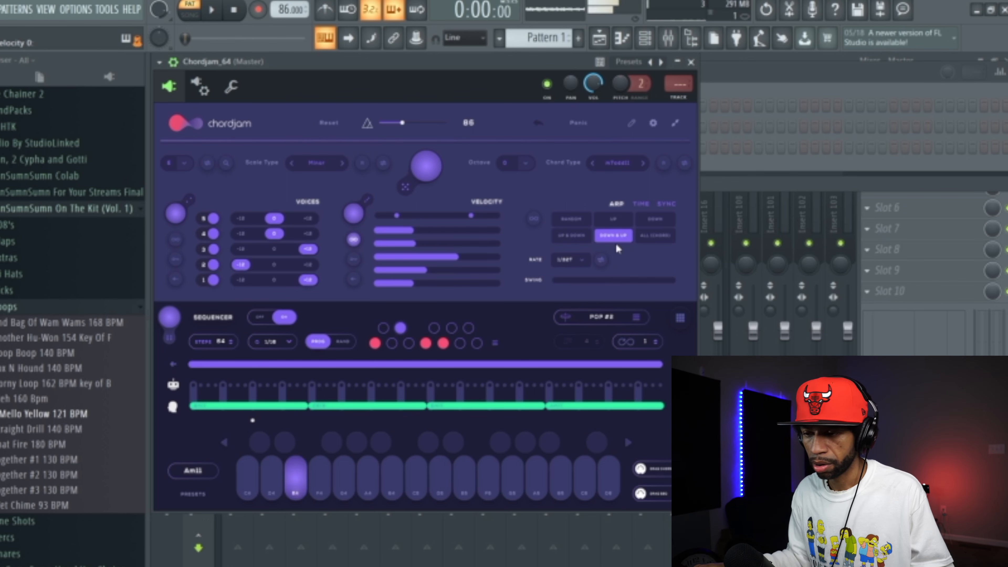
pyautogui.click(568, 260)
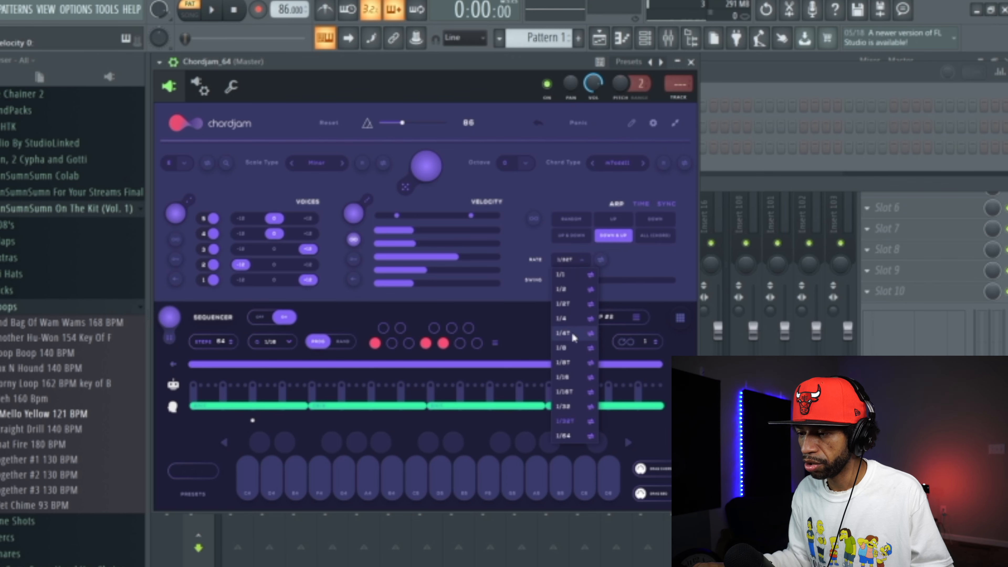
pyautogui.click(566, 376)
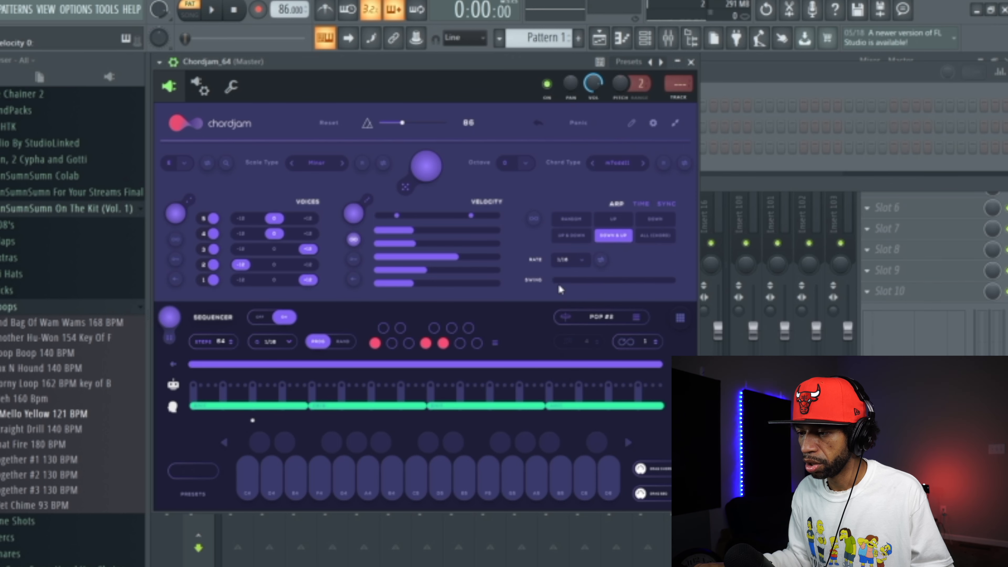
pyautogui.moveTo(556, 281); pyautogui.dragTo(625, 292)
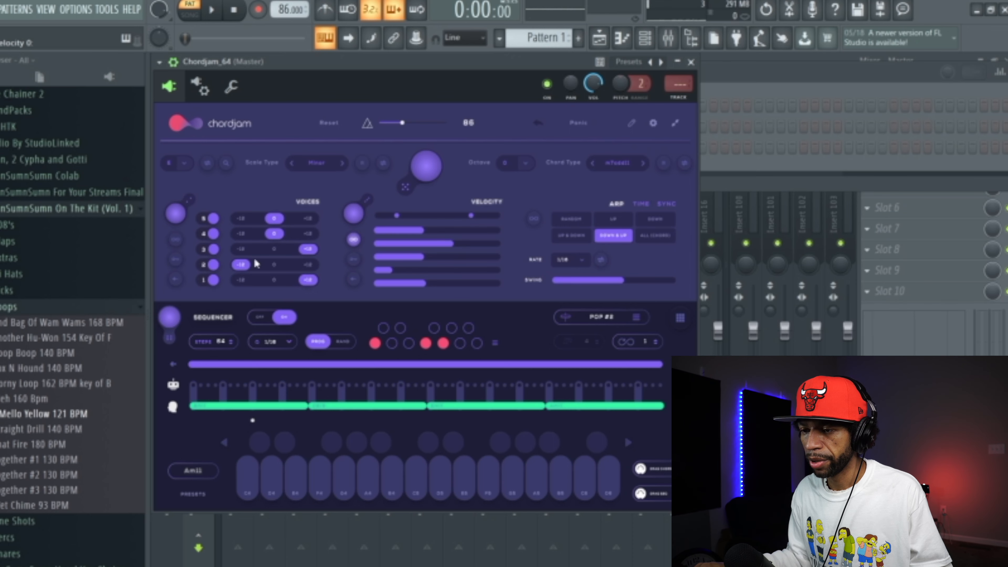
pyautogui.click(241, 218)
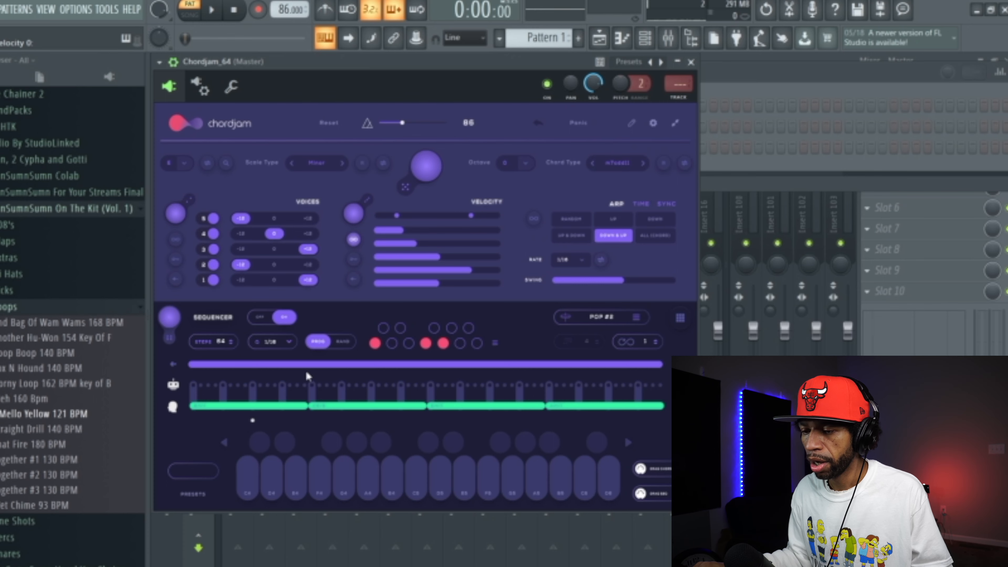
# Return Chordjam to time mode and load the POP #2 sequencer preset.
pyautogui.click(641, 203)
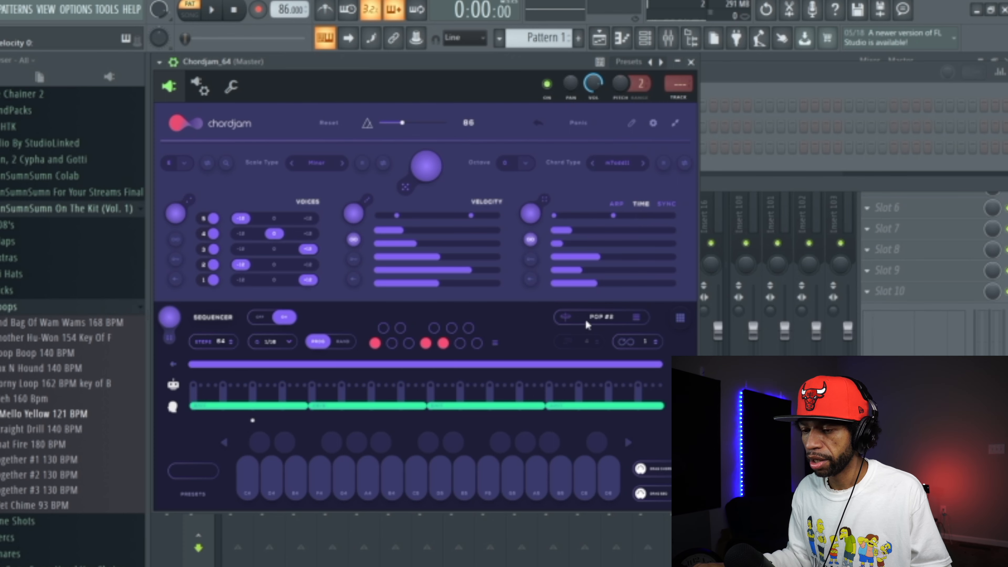
pyautogui.click(593, 320)
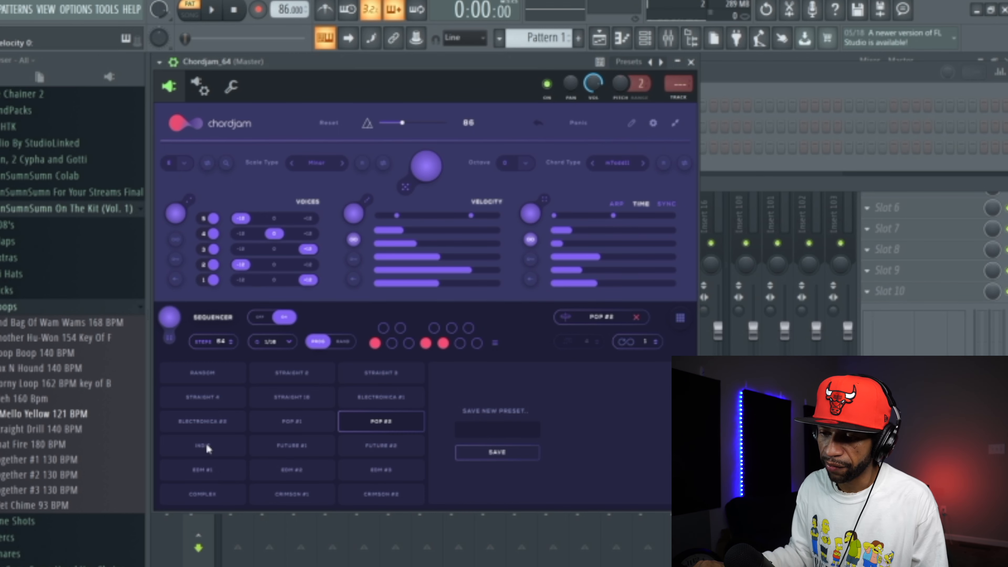
pyautogui.click(376, 424)
# Delete all four 16-step blocks from the sequencer's lower row.
pyautogui.rightClick(255, 406)
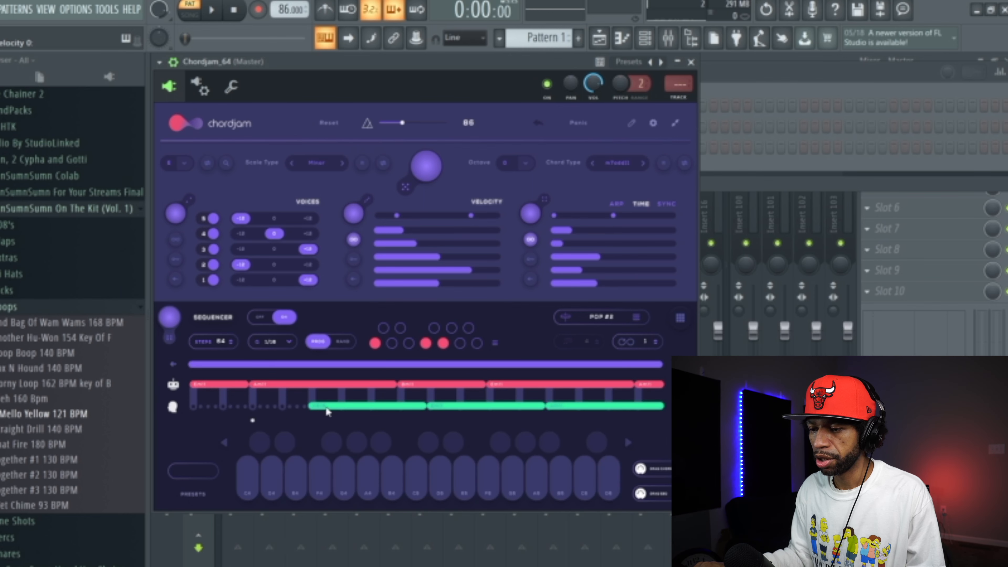
pyautogui.rightClick(410, 408)
pyautogui.rightClick(443, 407)
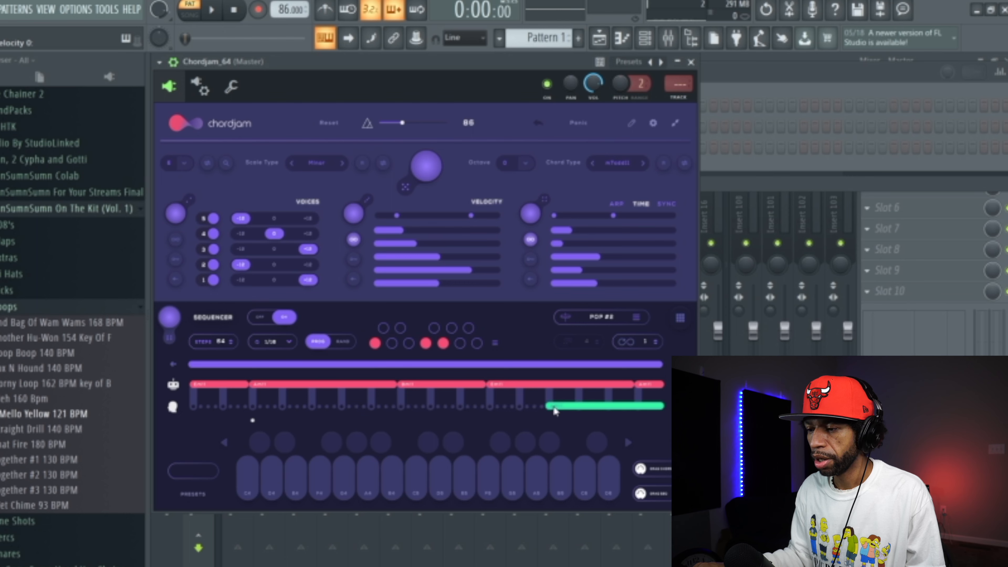
pyautogui.rightClick(577, 407)
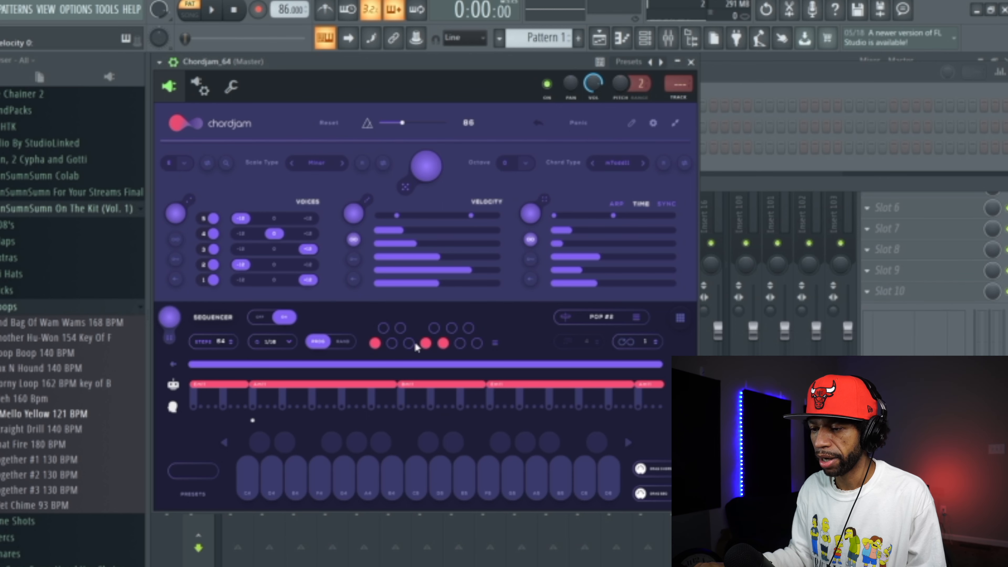
# Try swapping one of the sequencer's active chord circles for one in the upper row, and restore the original selection.
pyautogui.click(400, 328)
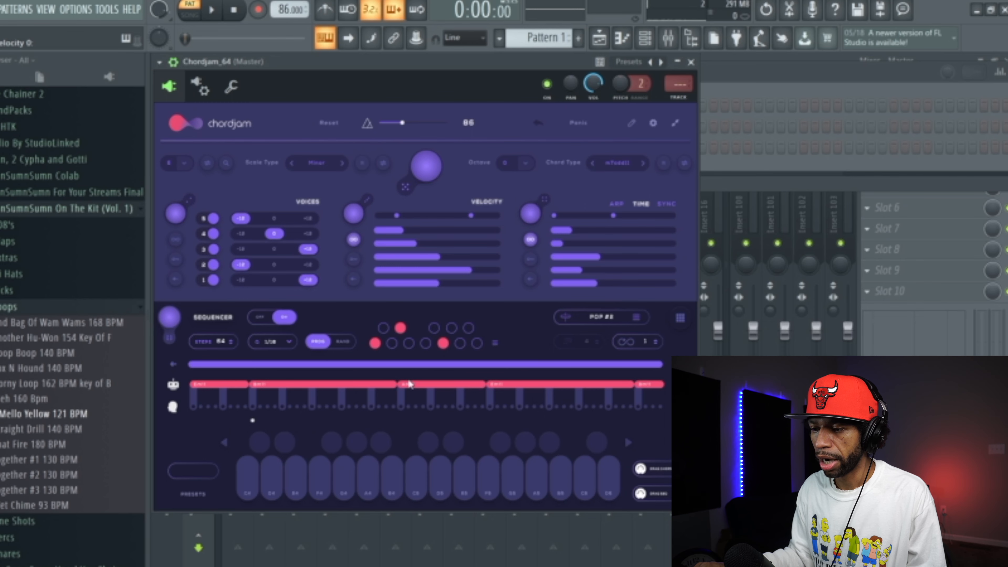
pyautogui.click(424, 343)
pyautogui.click(401, 329)
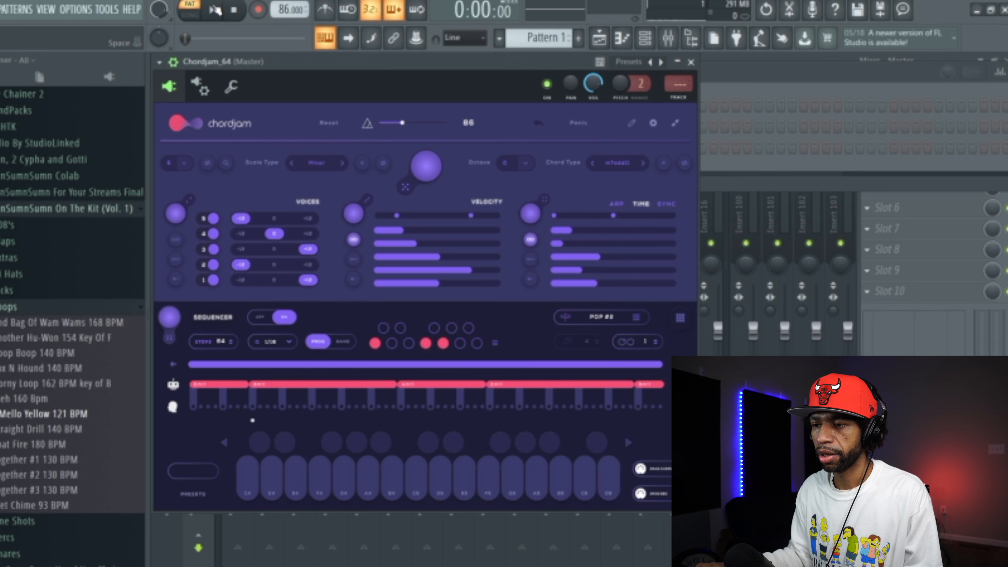
# Play the POP #2 sequence and stop it.
pyautogui.click(215, 10)
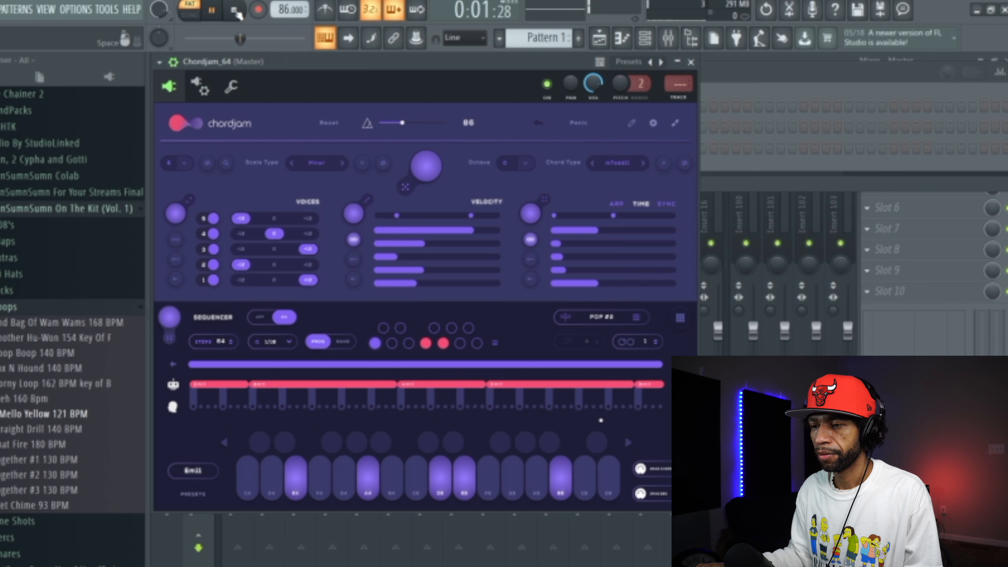
pyautogui.click(234, 11)
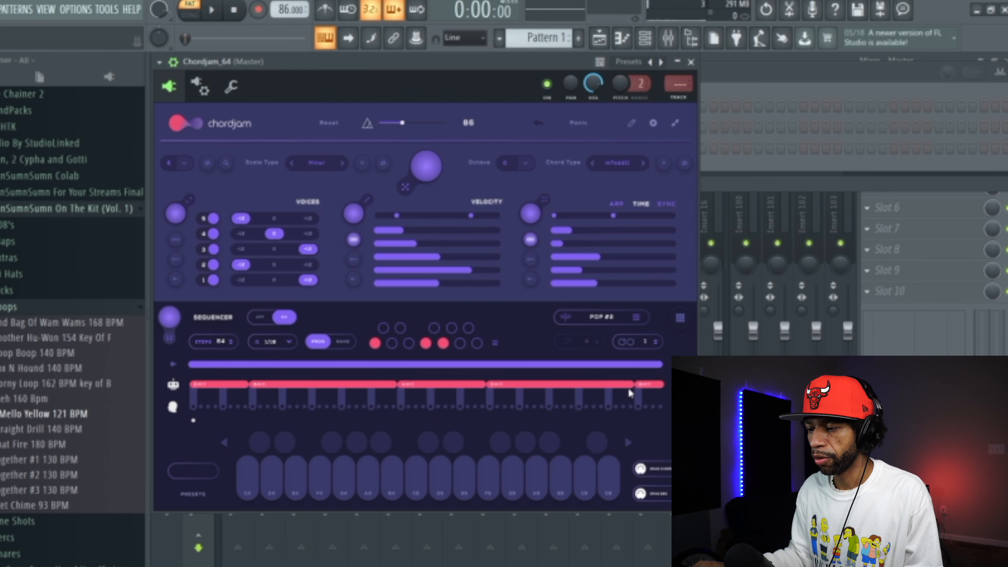
# Shorten the fourth and second upper-row blocks to about 8 steps, fill both gaps with lower-row blocks of about 12 steps, and play the sequence.
pyautogui.moveTo(619, 380); pyautogui.dragTo(551, 377)
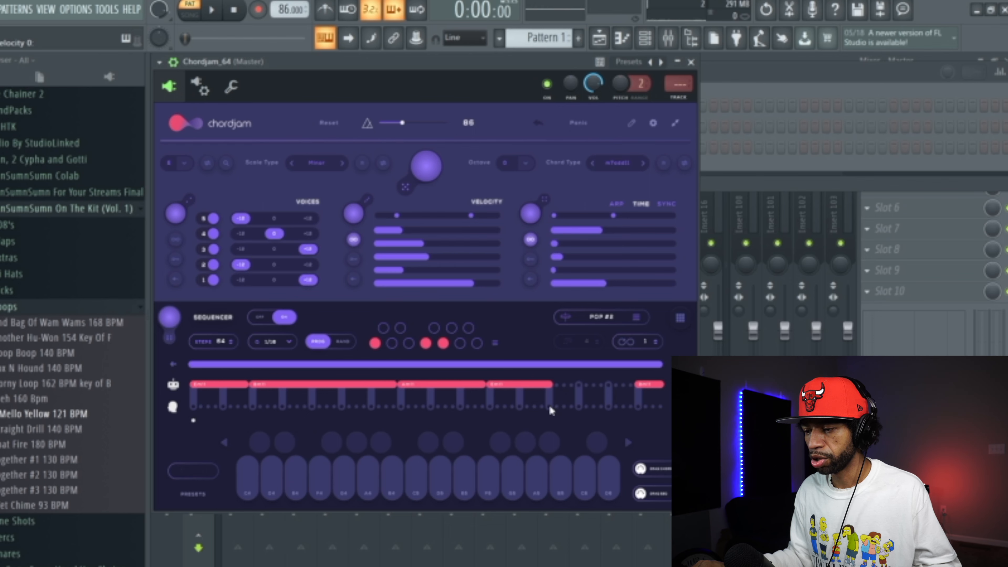
pyautogui.moveTo(558, 406); pyautogui.dragTo(625, 408)
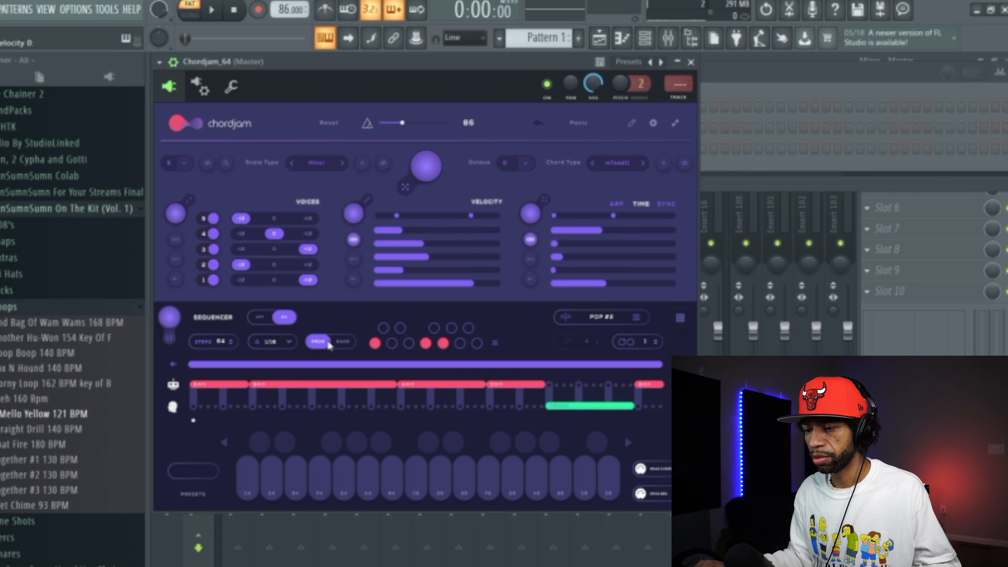
pyautogui.moveTo(390, 384); pyautogui.dragTo(310, 388)
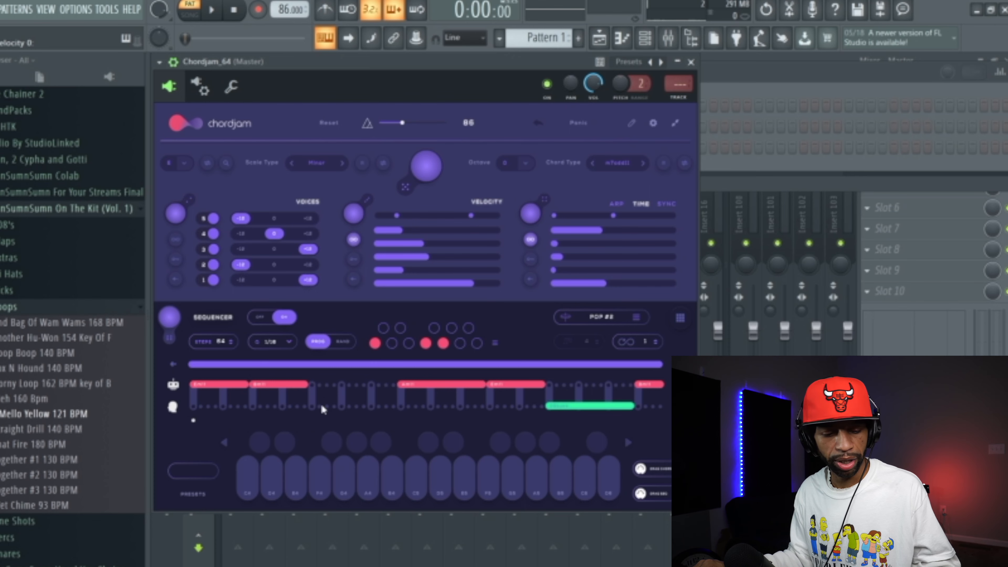
pyautogui.moveTo(311, 406); pyautogui.dragTo(391, 405)
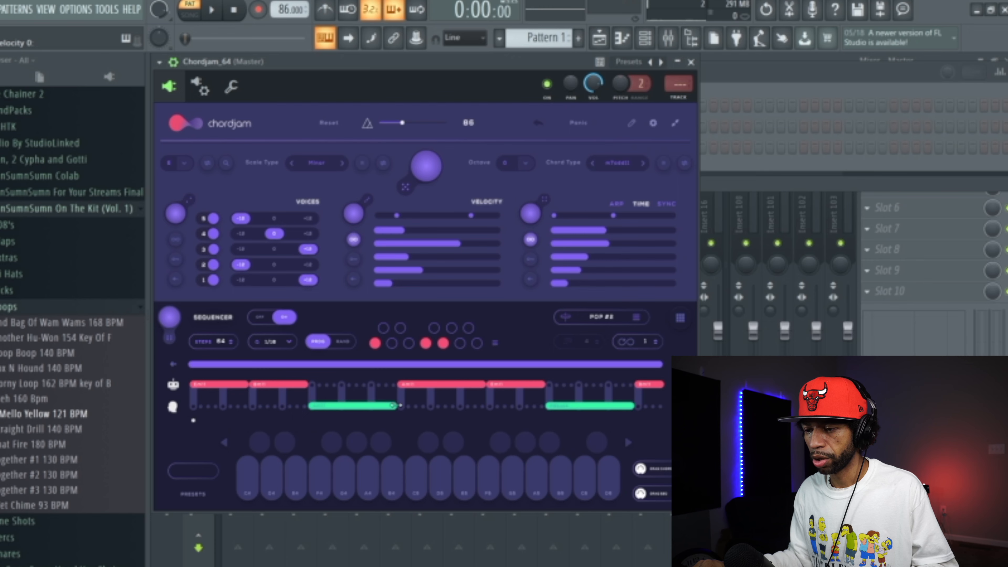
pyautogui.click(212, 10)
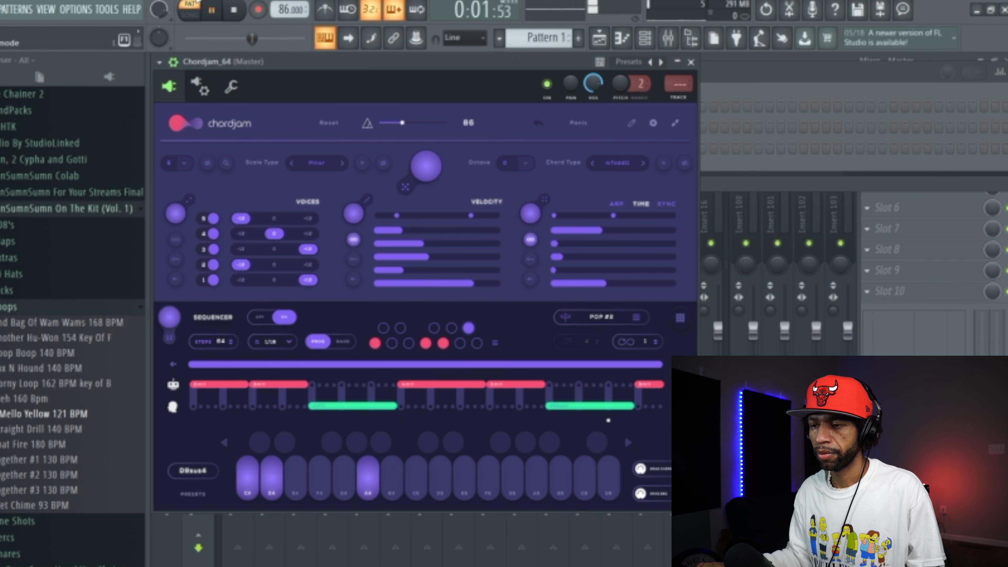
pyautogui.click(233, 9)
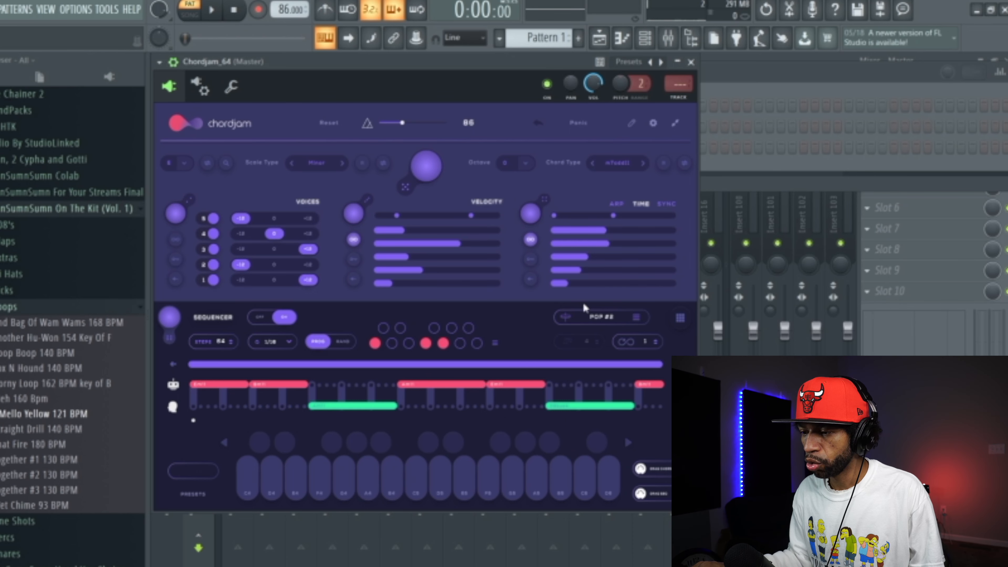
# Save the edited sequence as a new sequencer preset named "pre 1" and close the preset browser.
pyautogui.click(608, 318)
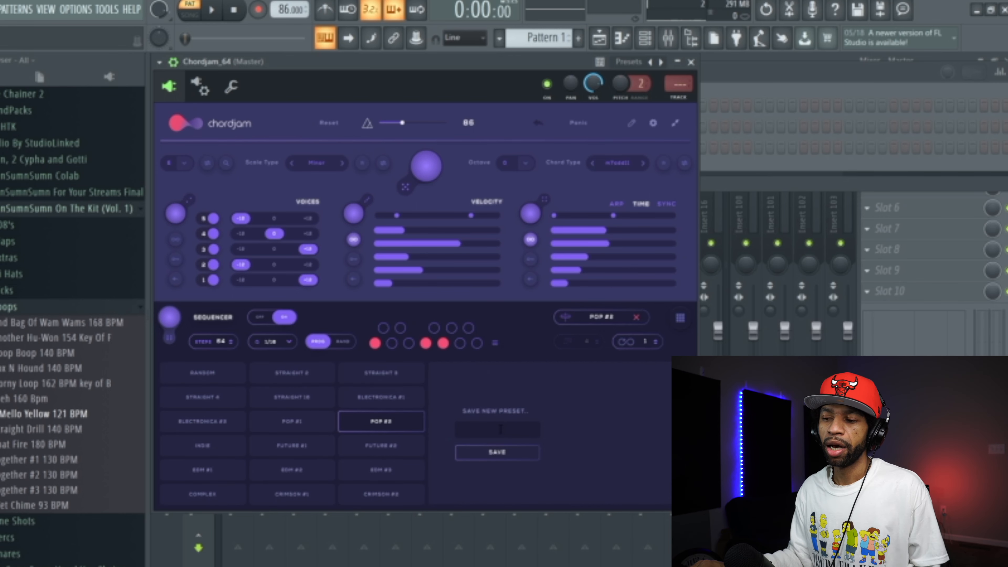
pyautogui.click(637, 318)
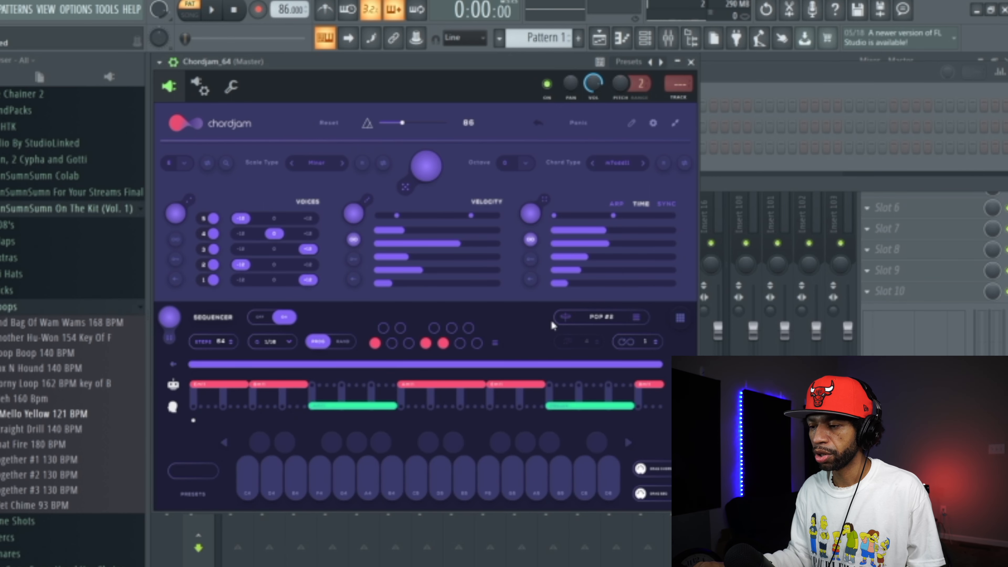
pyautogui.click(606, 317)
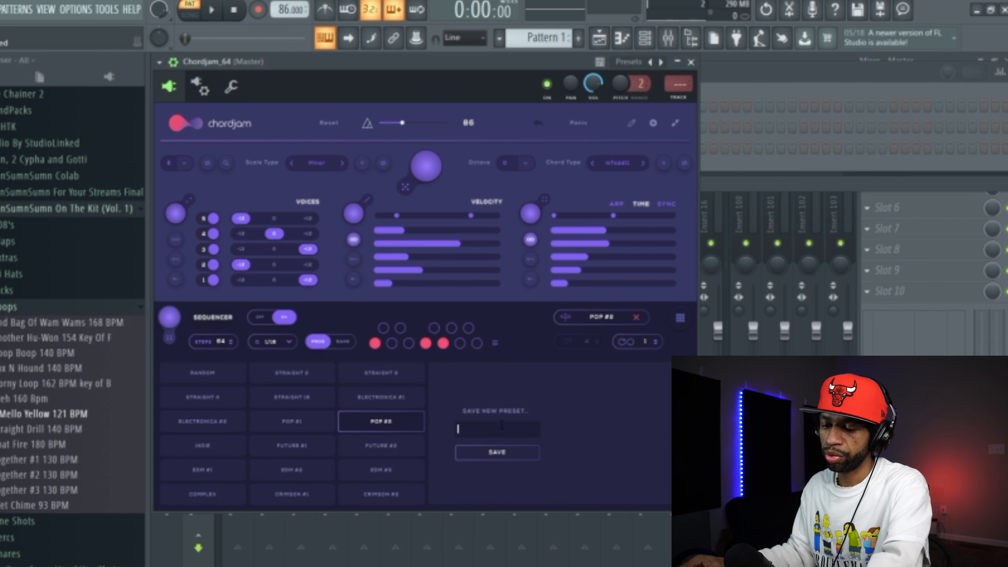
pyautogui.write('pre 1')
pyautogui.click(513, 452)
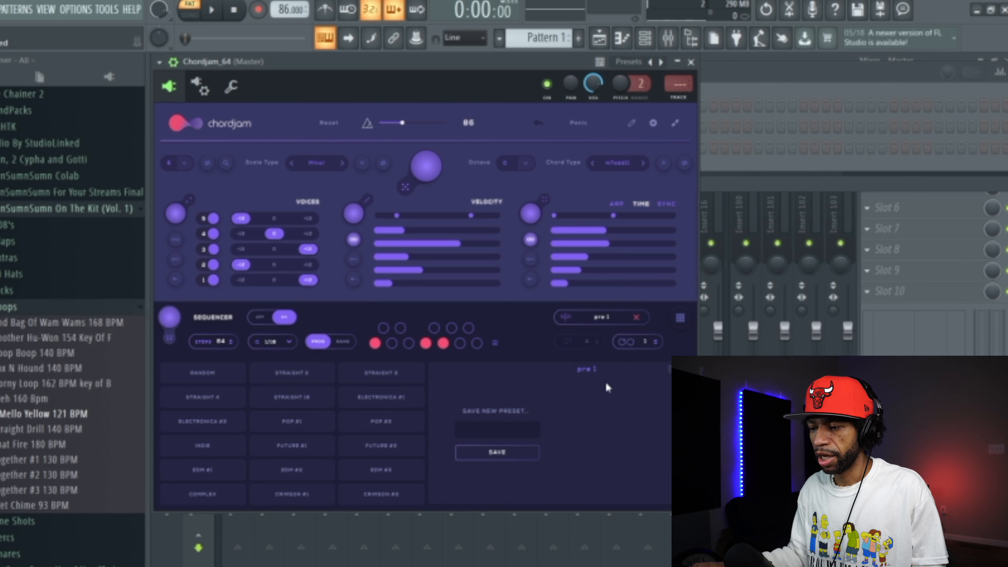
pyautogui.click(636, 317)
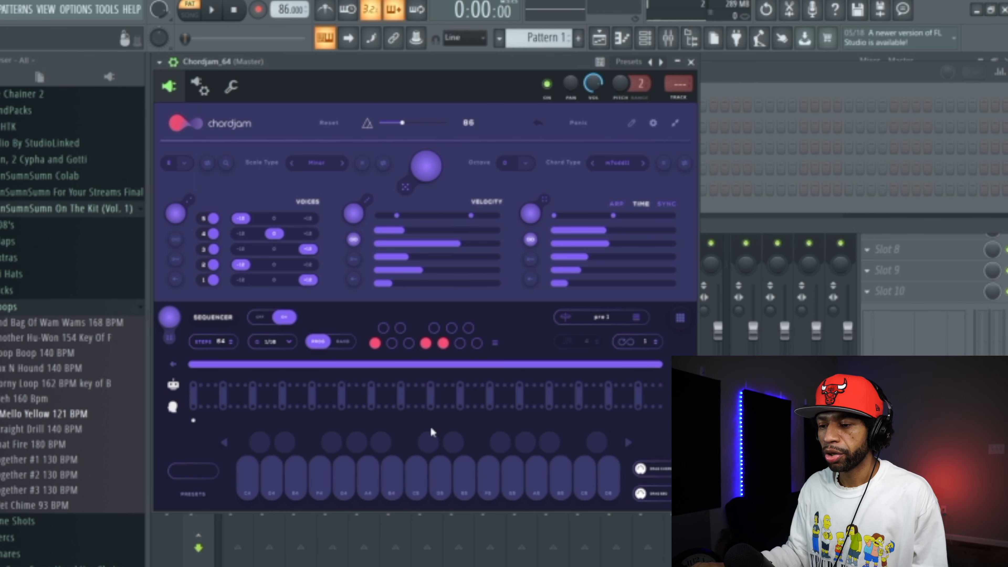
# Load the RANDOM sequencer preset, close the preset browser, and play and stop the sequence.
pyautogui.click(605, 319)
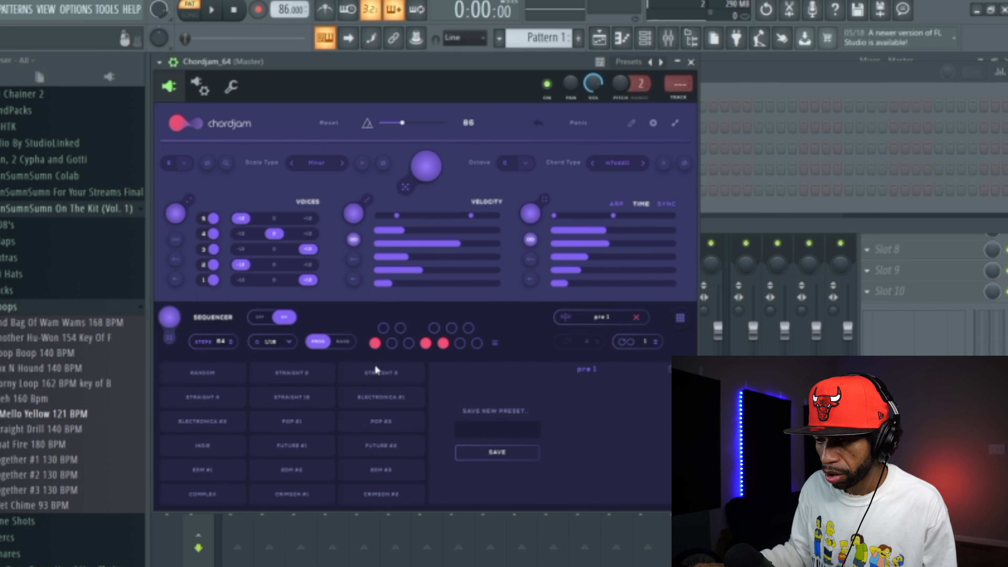
pyautogui.click(206, 375)
pyautogui.click(635, 317)
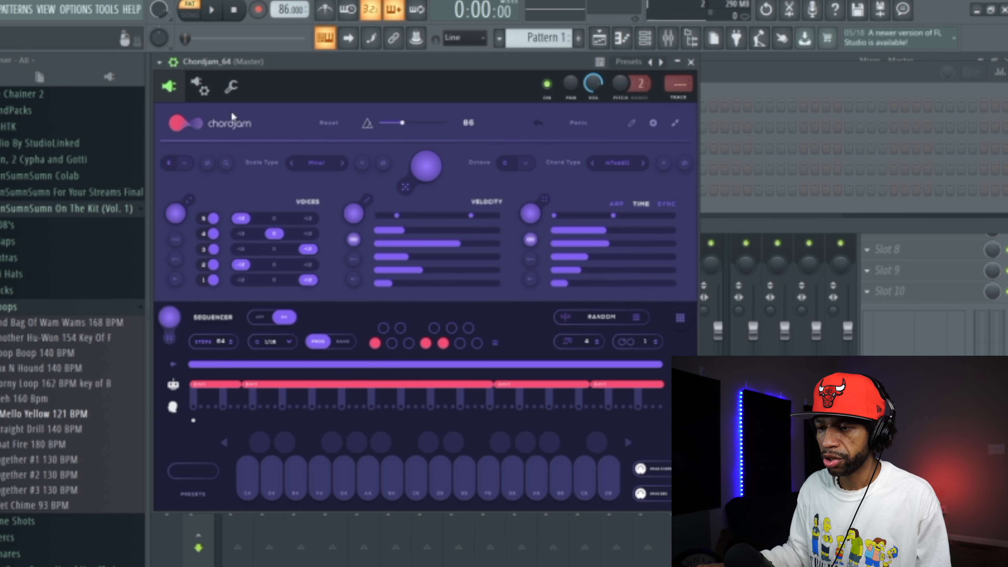
pyautogui.click(212, 10)
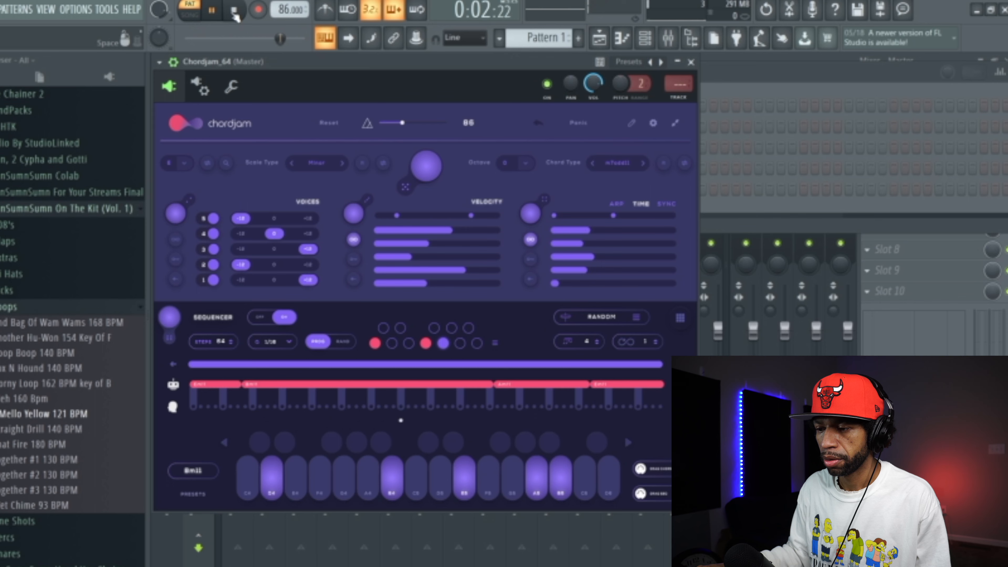
pyautogui.click(234, 11)
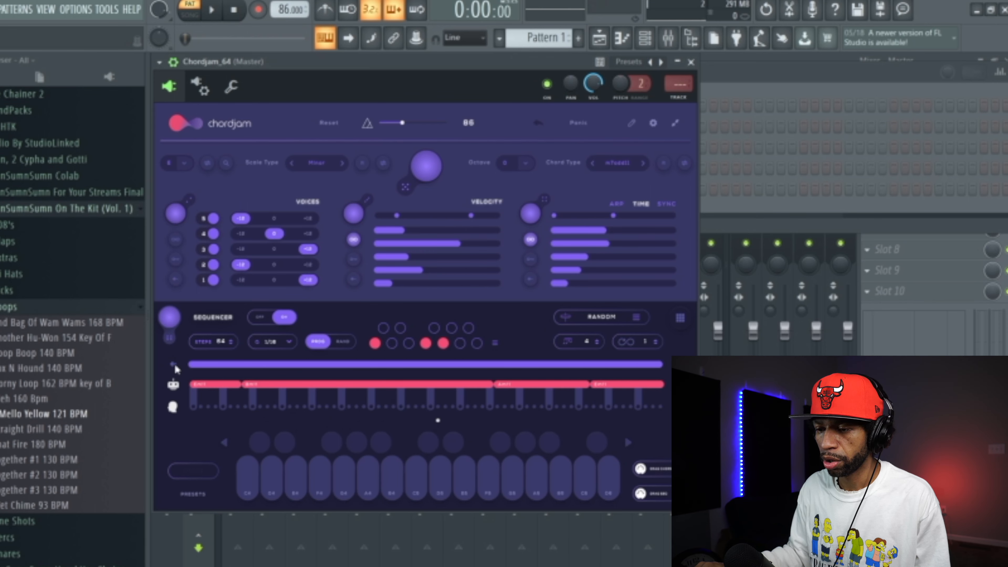
# Shift the sequence left one step at a time until its third chord block starts at the first step, and play and stop it.
pyautogui.click(173, 365)
pyautogui.click(174, 365)
pyautogui.click(174, 365)
pyautogui.click(174, 365)
pyautogui.click(174, 365)
pyautogui.click(173, 364)
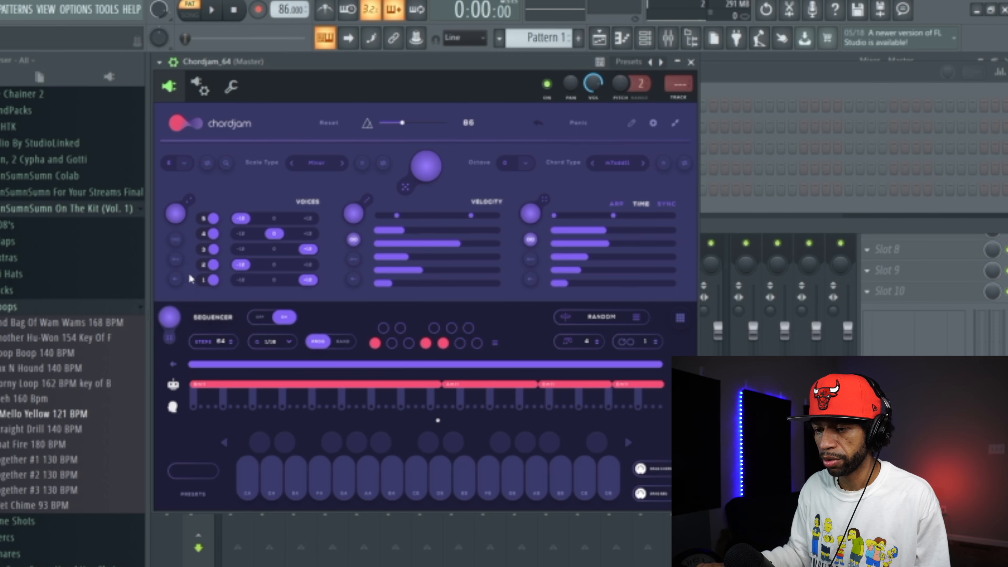
pyautogui.click(173, 365)
pyautogui.click(173, 364)
pyautogui.click(173, 365)
pyautogui.click(173, 365)
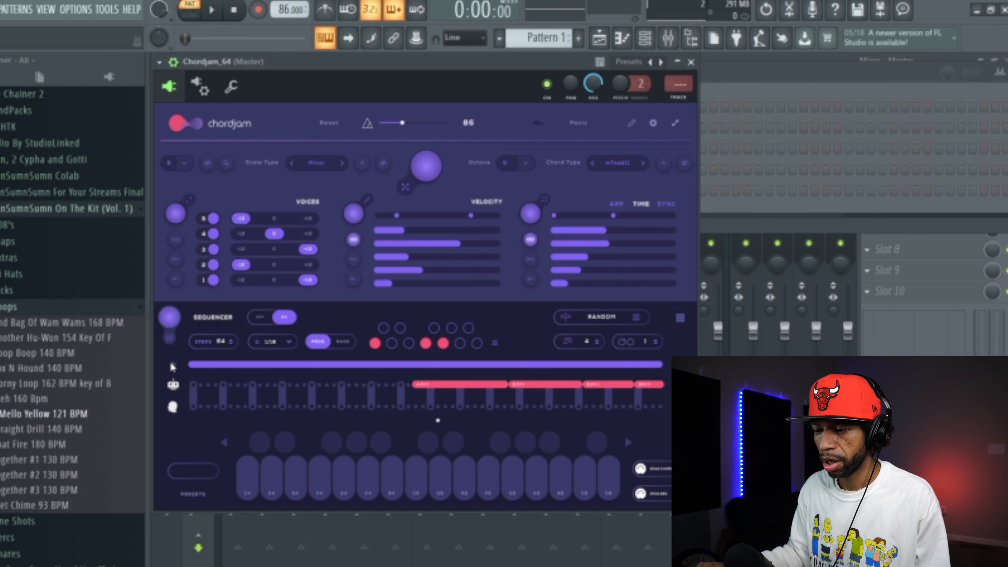
pyautogui.click(173, 365)
pyautogui.doubleClick(173, 365)
pyautogui.click(173, 364)
pyautogui.doubleClick(173, 365)
pyautogui.doubleClick(173, 365)
pyautogui.click(173, 365)
pyautogui.doubleClick(173, 364)
pyautogui.click(173, 365)
pyautogui.doubleClick(173, 364)
pyautogui.doubleClick(173, 365)
pyautogui.doubleClick(173, 364)
pyautogui.click(173, 364)
pyautogui.doubleClick(173, 365)
pyautogui.click(173, 365)
pyautogui.doubleClick(173, 365)
pyautogui.doubleClick(173, 365)
pyautogui.doubleClick(173, 365)
pyautogui.doubleClick(173, 365)
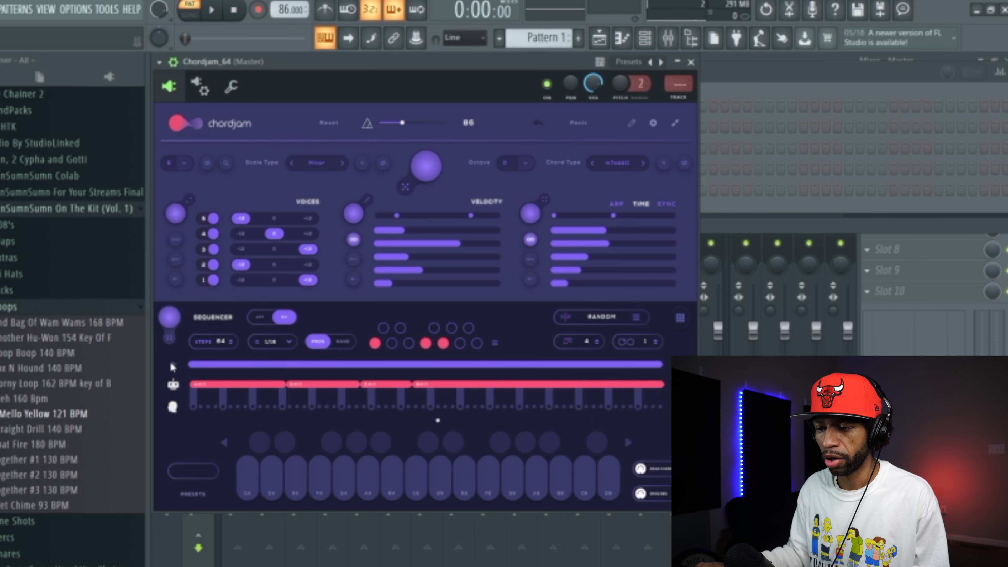
pyautogui.click(213, 11)
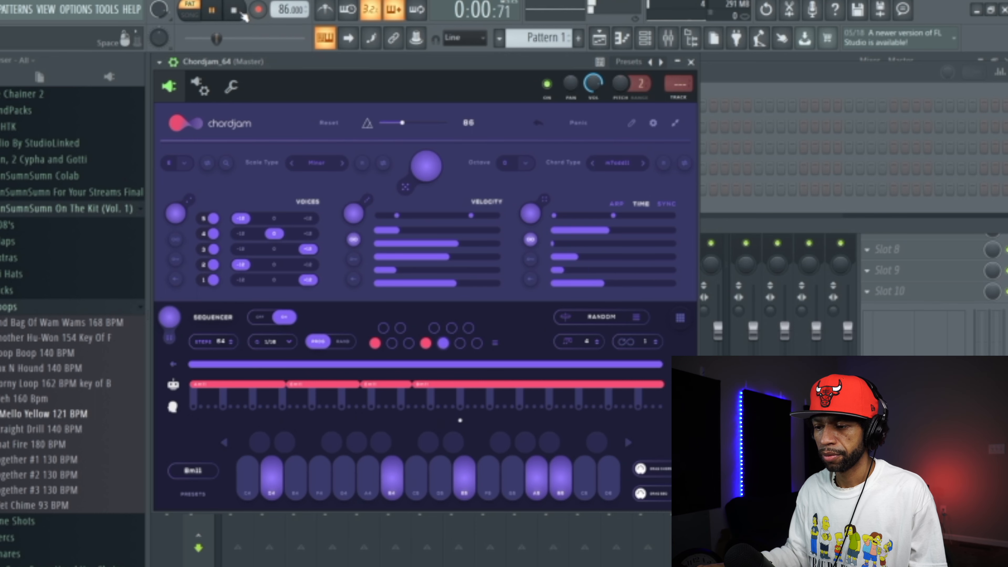
pyautogui.click(234, 11)
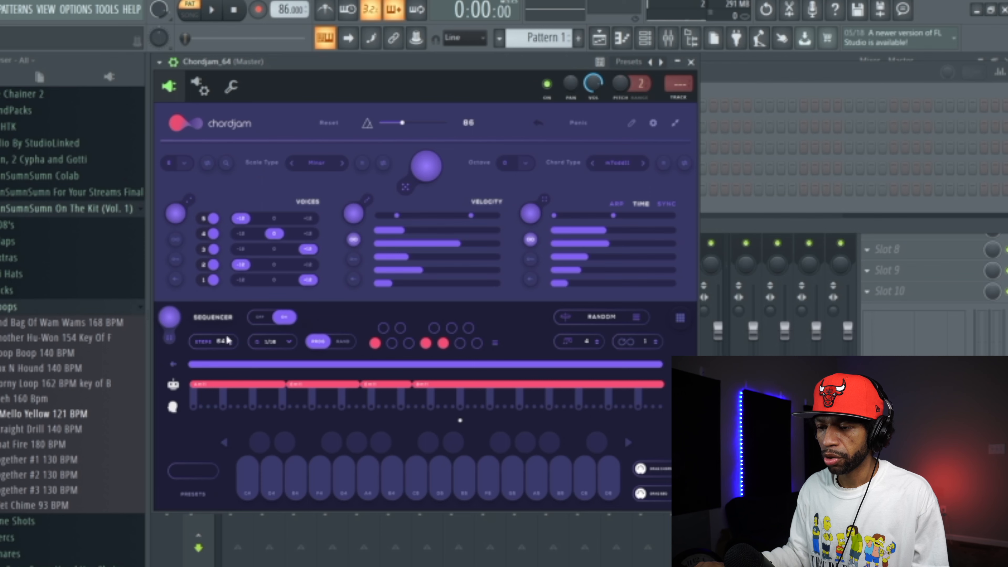
# Delete all four chord blocks from the sequencer's upper row.
pyautogui.rightClick(243, 384)
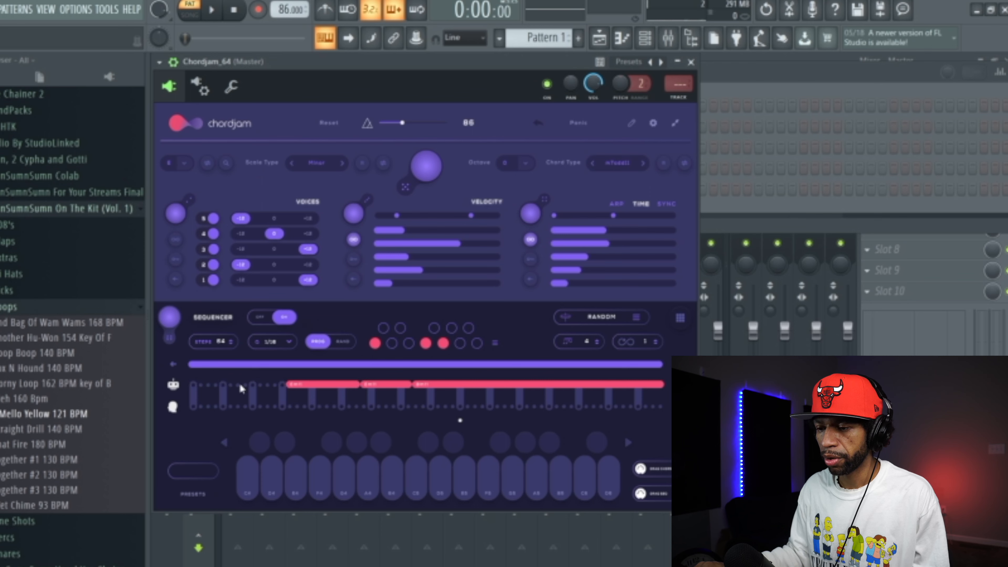
pyautogui.rightClick(295, 386)
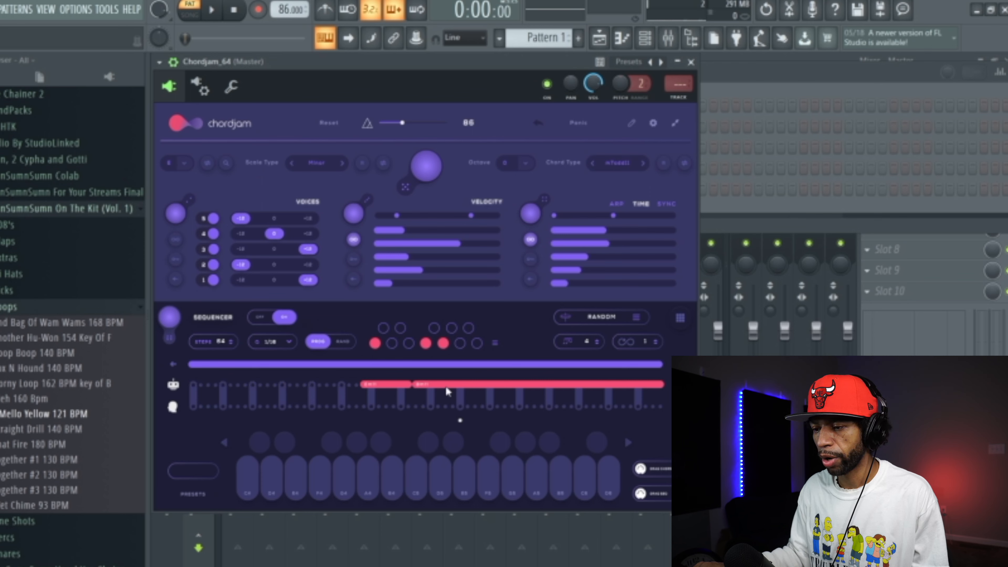
pyautogui.rightClick(448, 385)
pyautogui.rightClick(387, 386)
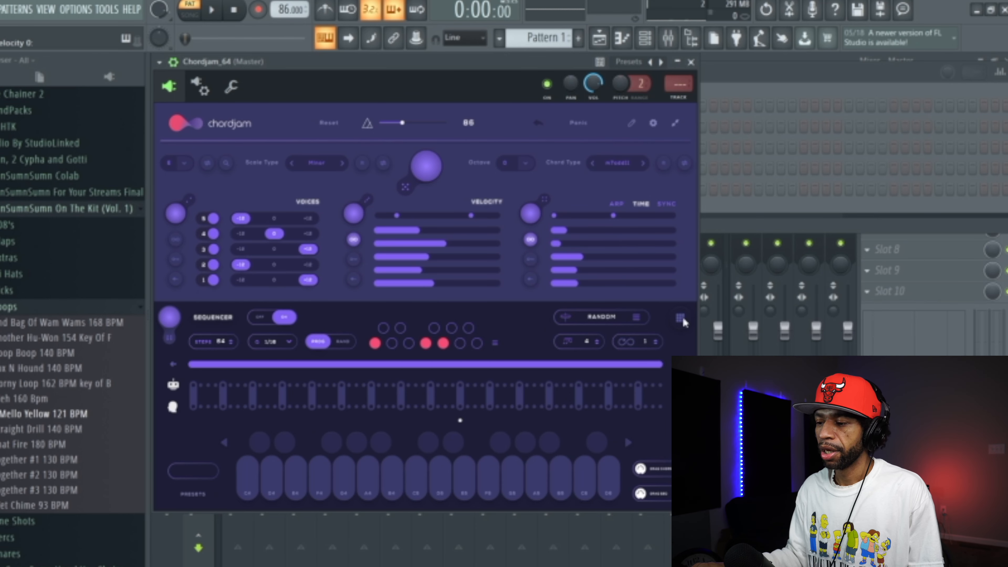
# Switch from the sequencer to the pads view and store played chords on pads 1 to 4.
pyautogui.click(680, 317)
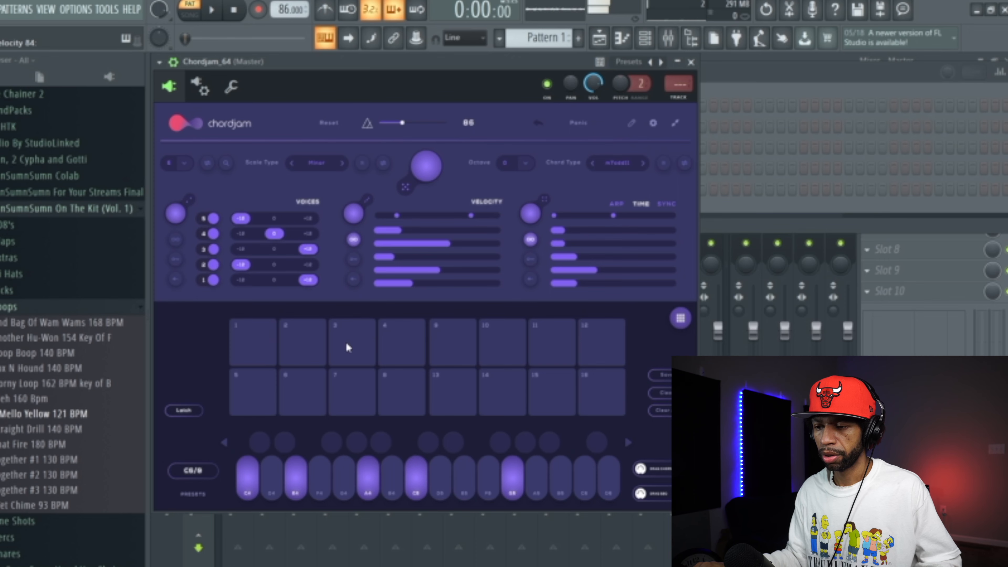
pyautogui.click(244, 335)
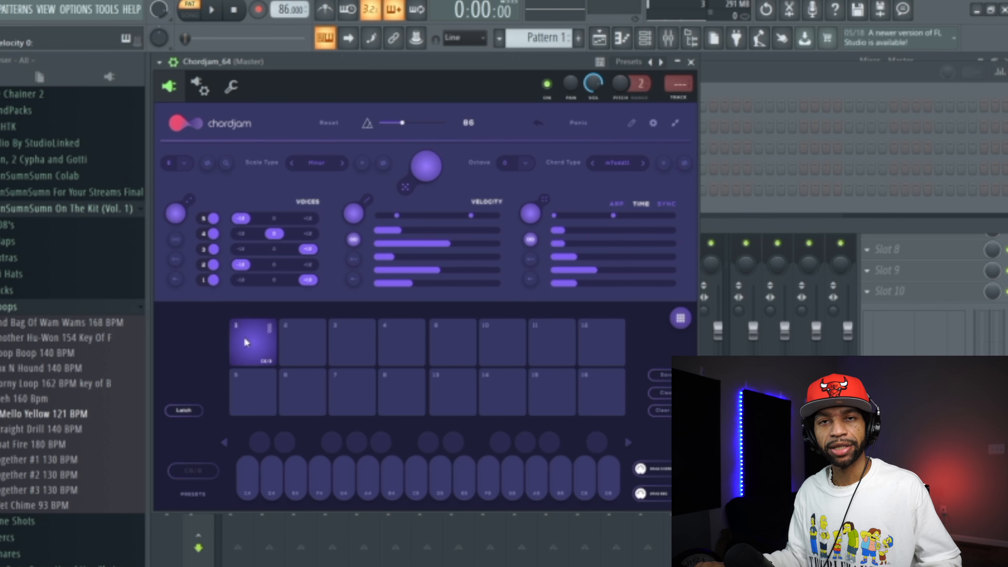
pyautogui.click(309, 341)
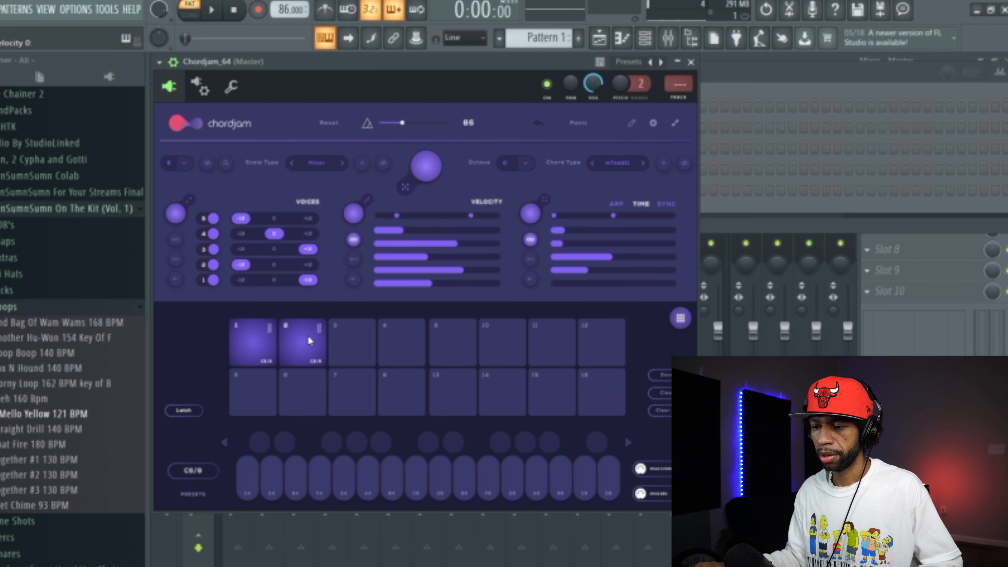
pyautogui.click(345, 339)
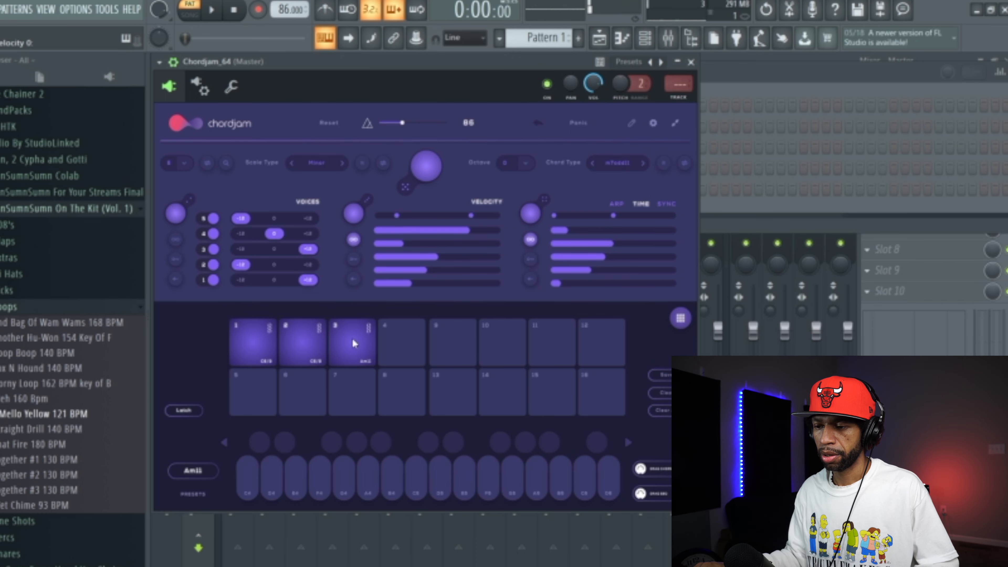
pyautogui.click(392, 339)
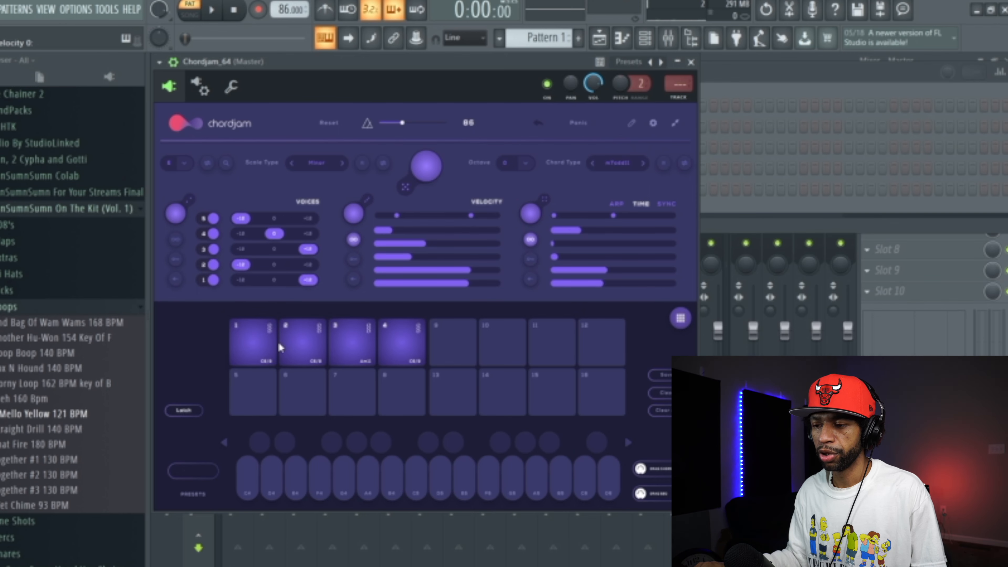
# Play the chords stored on pads 1 to 4 in order.
pyautogui.click(260, 341)
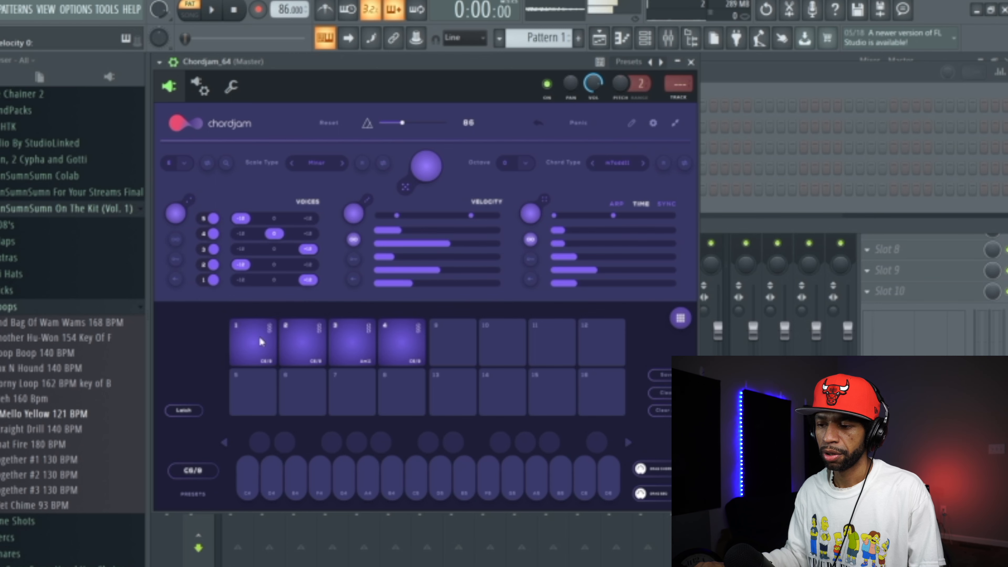
pyautogui.click(303, 340)
pyautogui.click(340, 340)
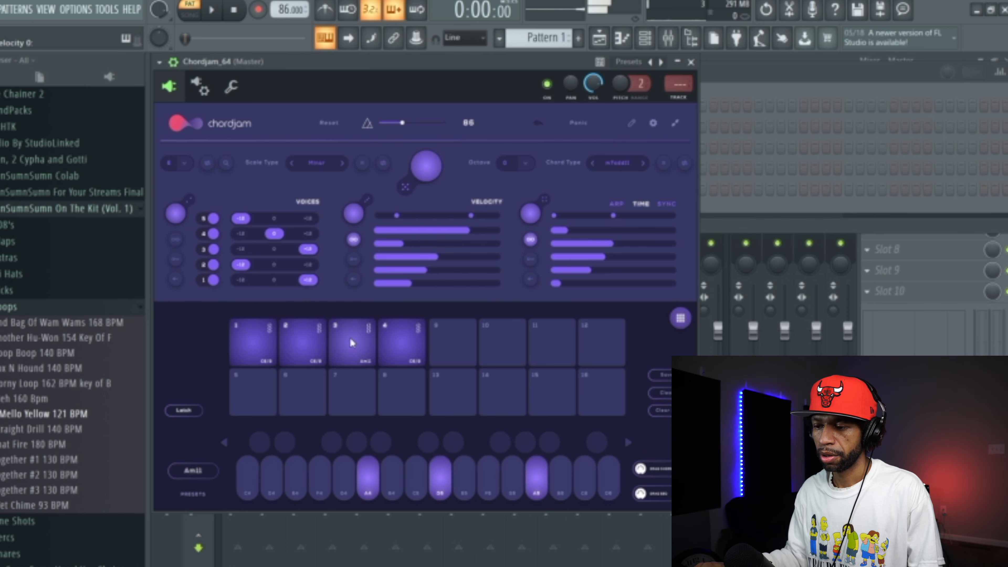
pyautogui.click(396, 342)
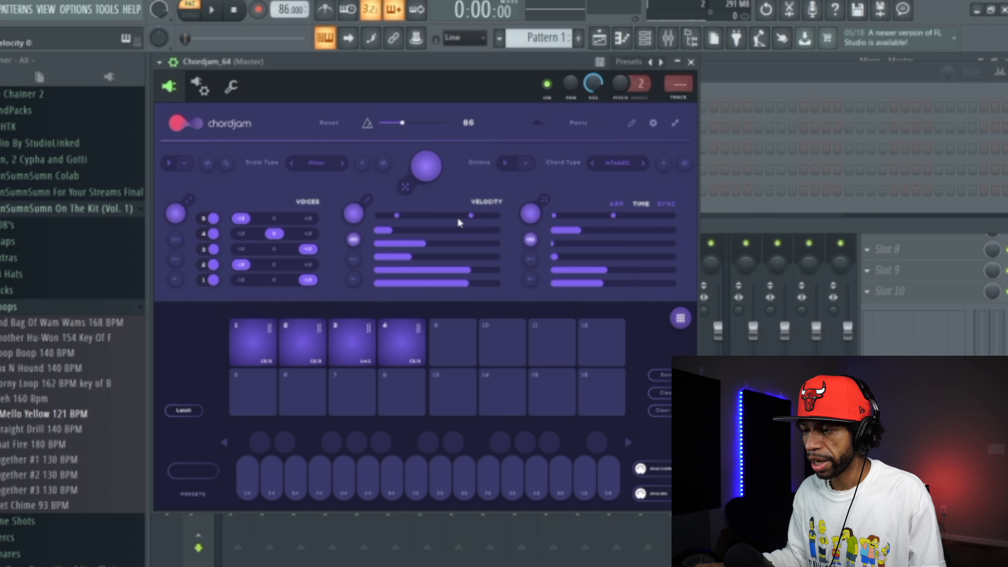
# Save the current session under the name "pre 1" and close the save page.
pyautogui.click(632, 124)
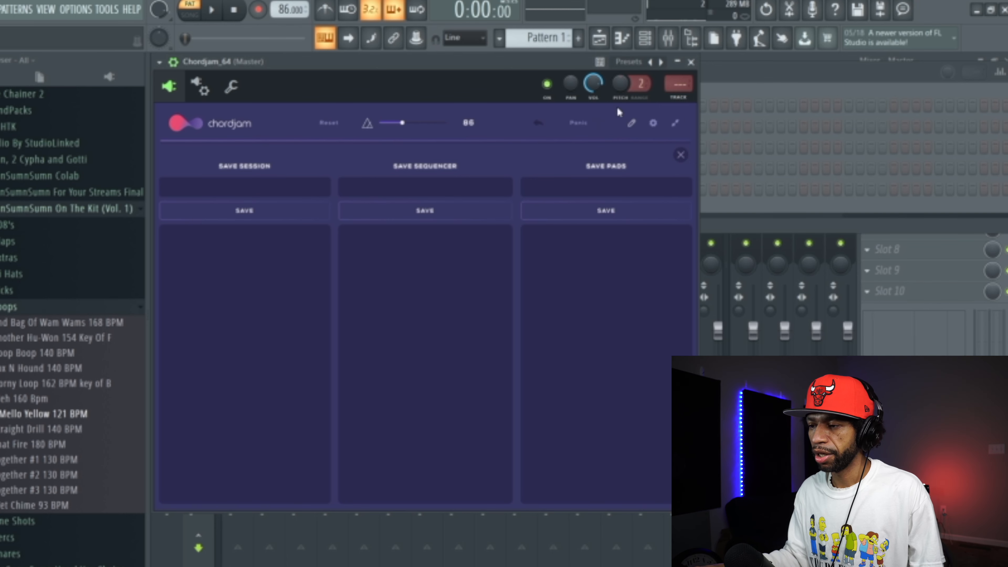
pyautogui.click(635, 120)
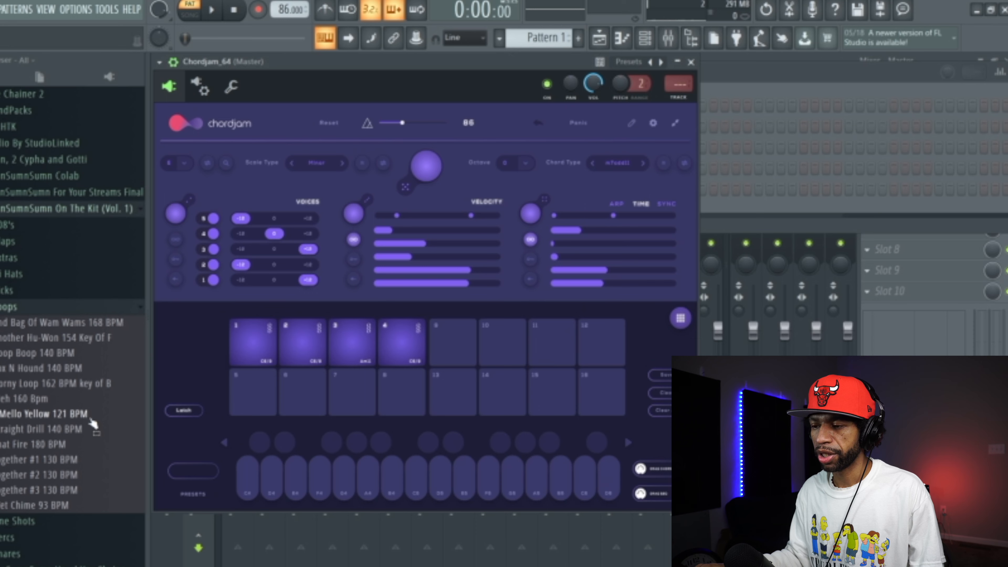
pyautogui.click(631, 123)
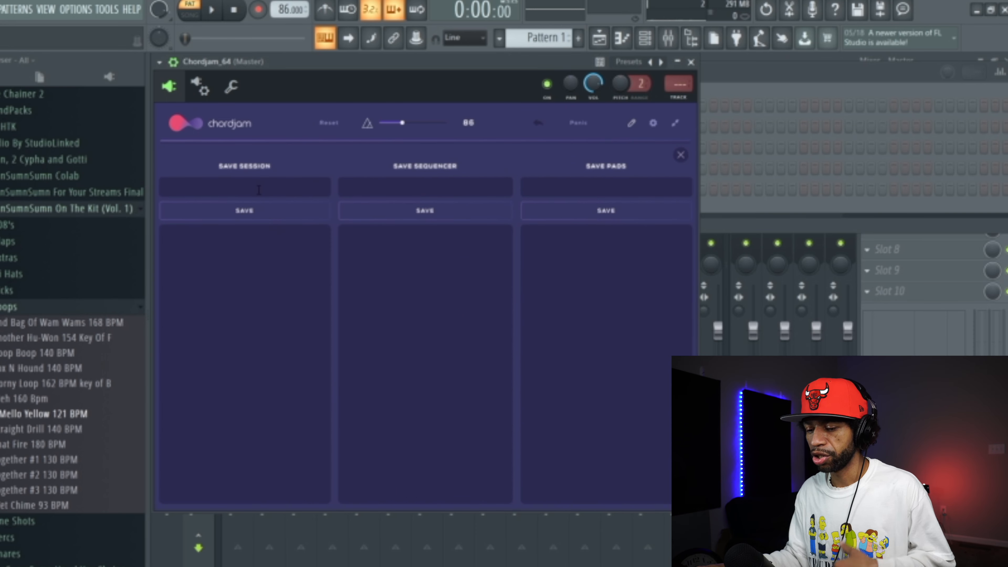
pyautogui.press('t')
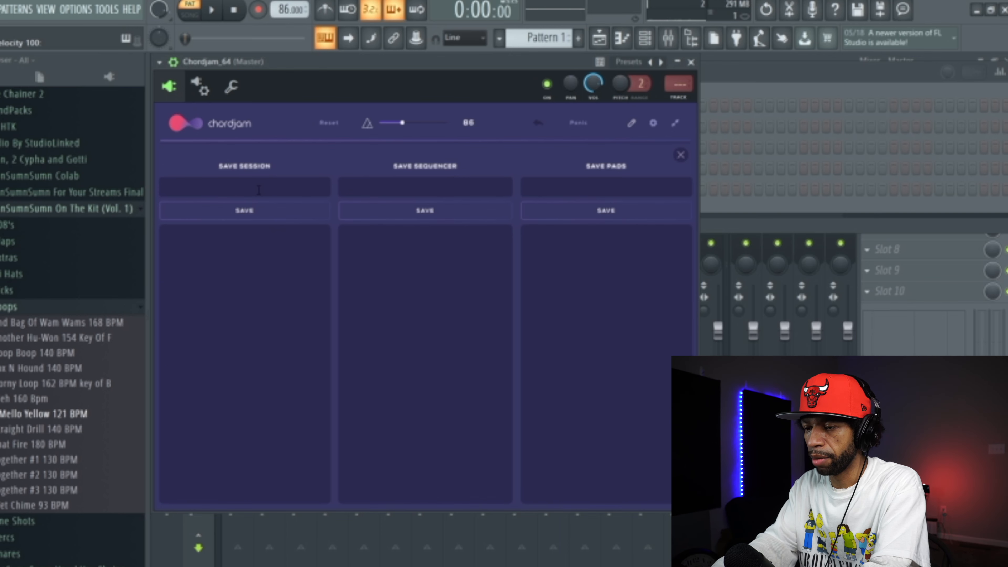
pyautogui.click(259, 190)
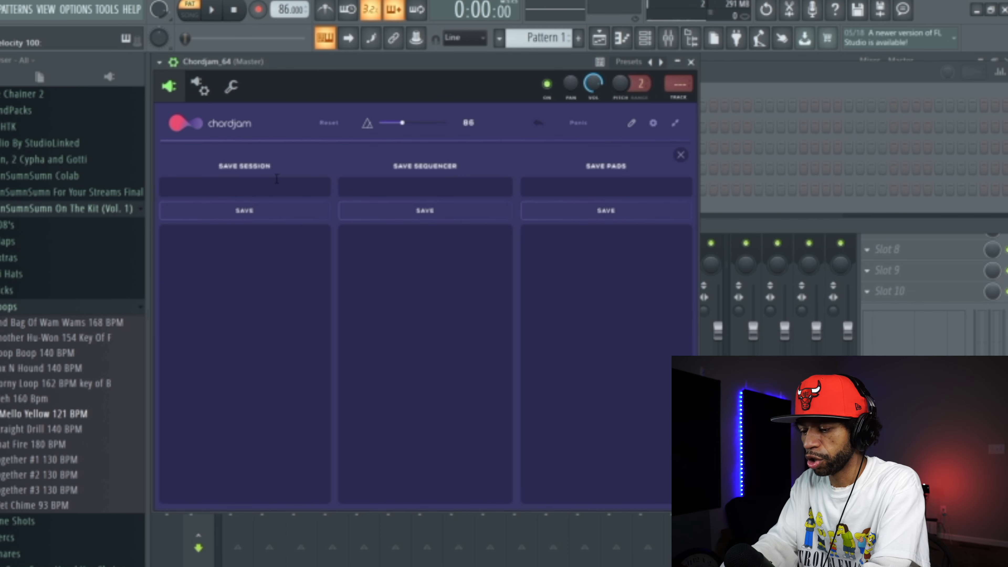
pyautogui.write('pre 1')
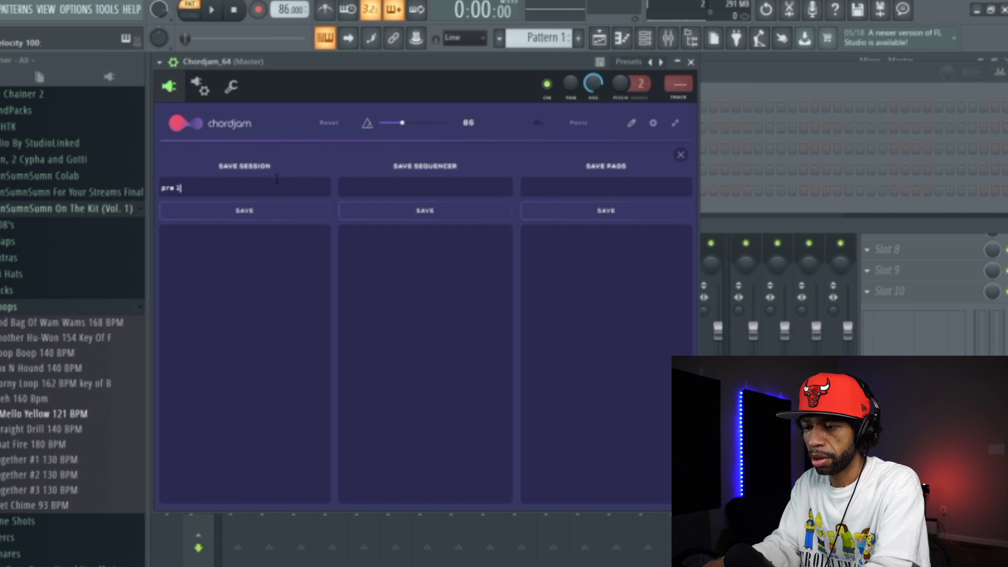
pyautogui.click(240, 212)
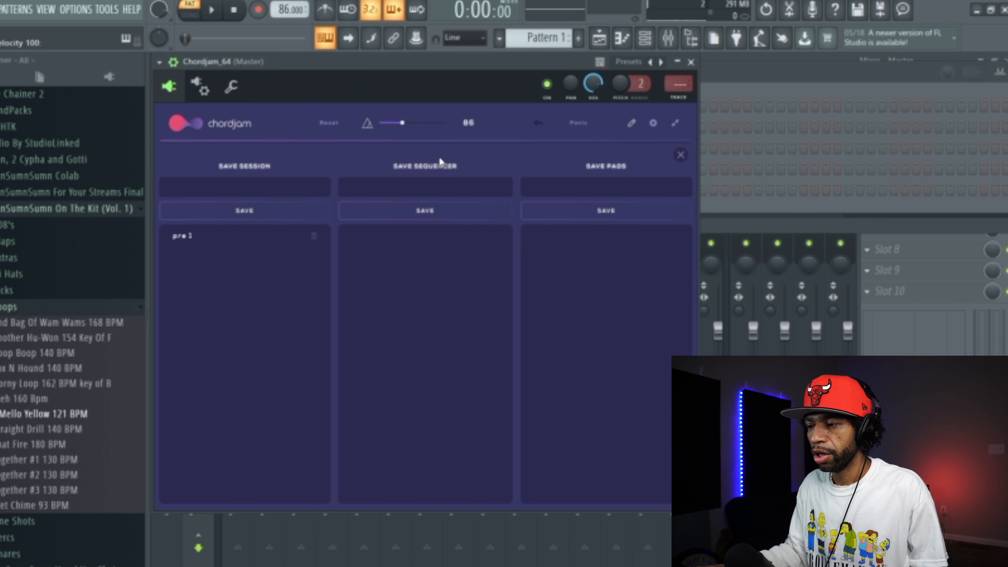
pyautogui.click(681, 155)
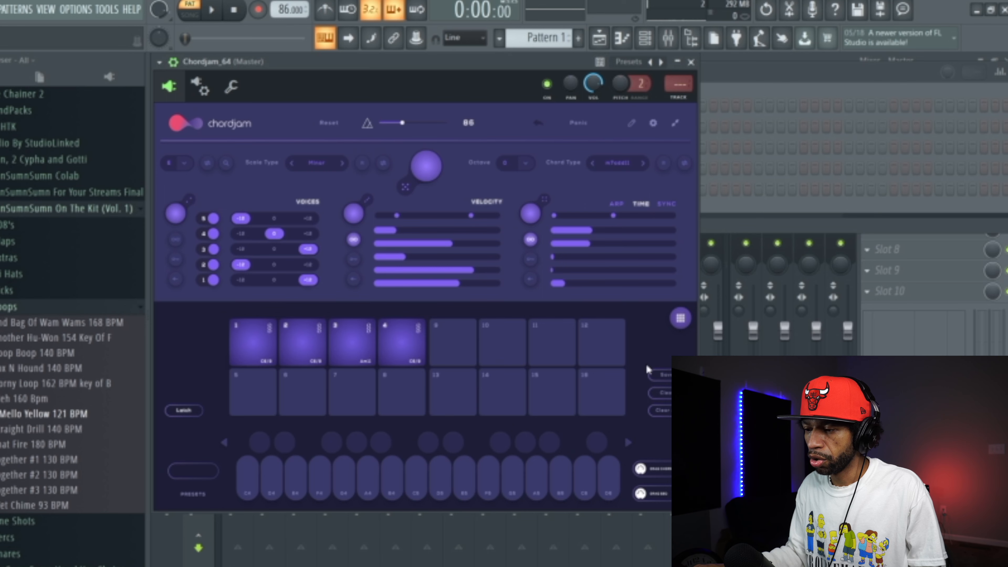
# Load the POP #2 preset in the sequencer and go back to the pads view.
pyautogui.click(681, 317)
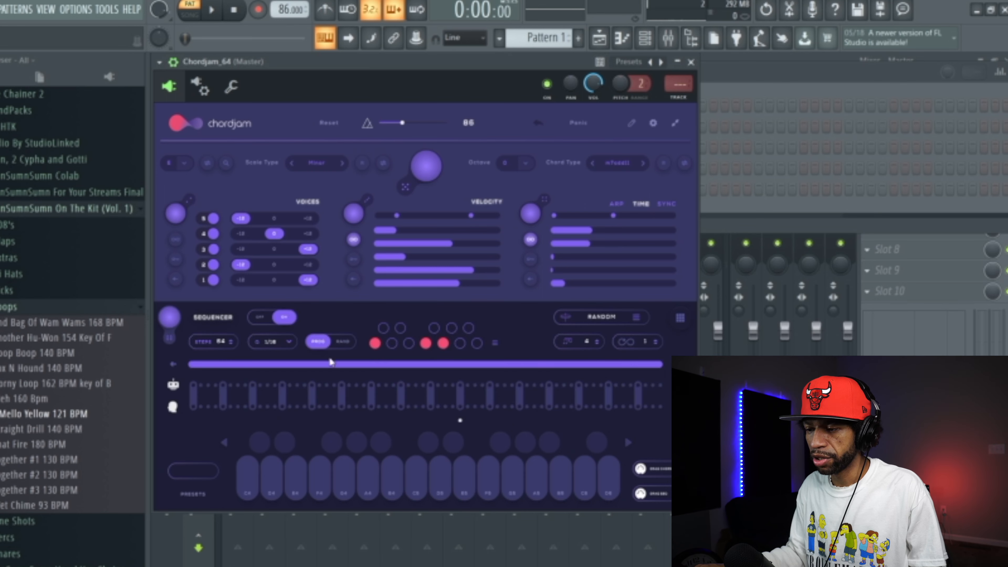
pyautogui.click(602, 310)
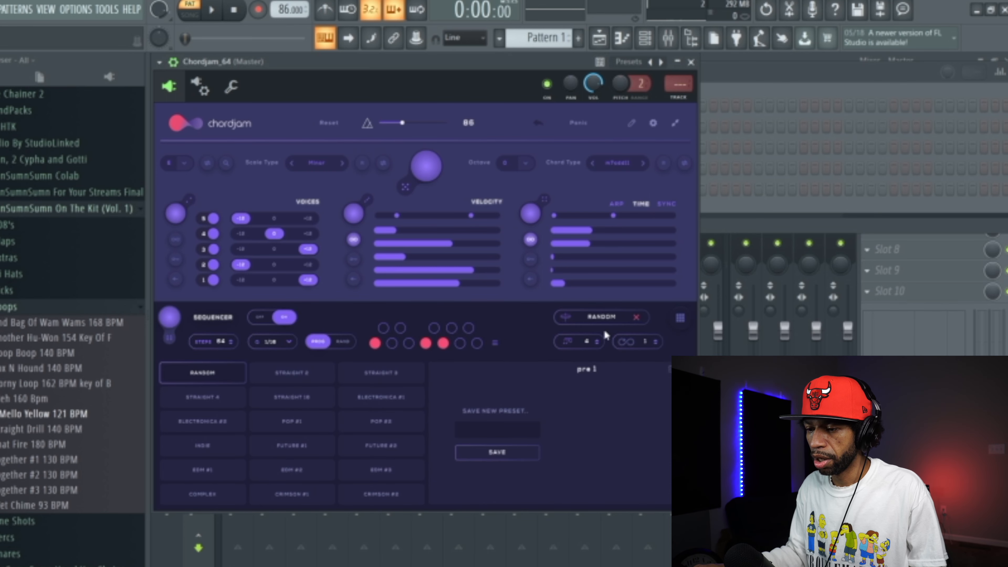
pyautogui.click(381, 427)
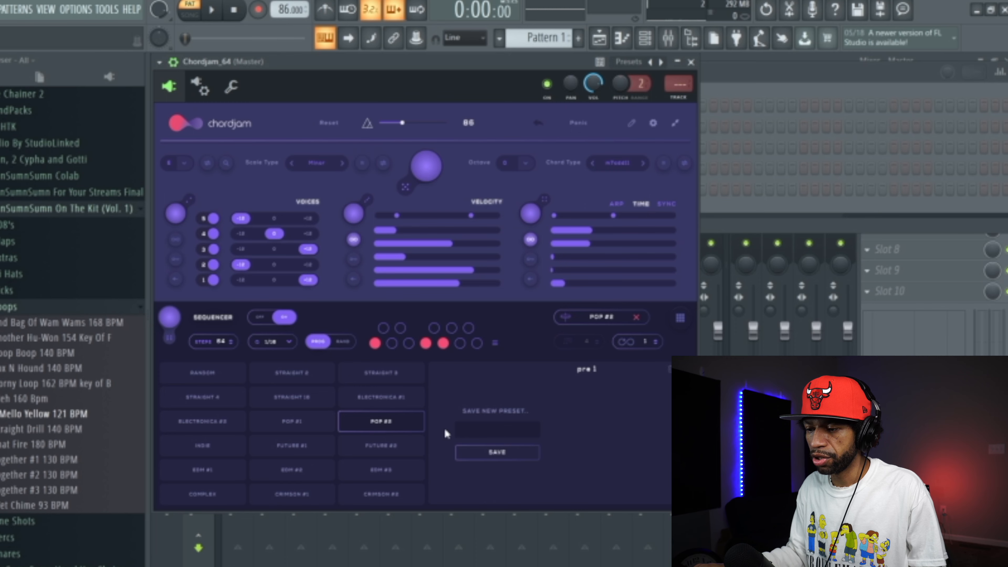
pyautogui.click(636, 317)
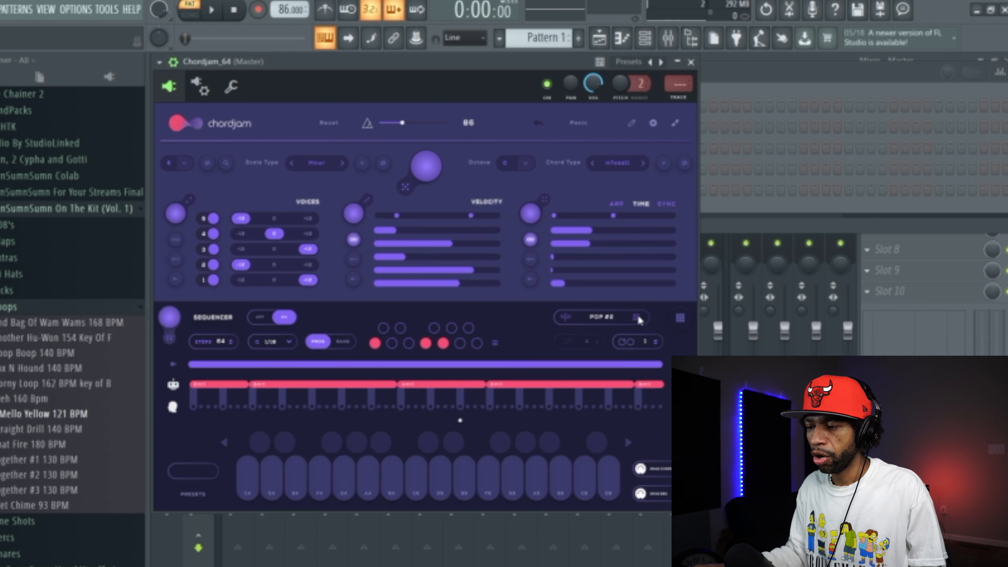
pyautogui.click(680, 318)
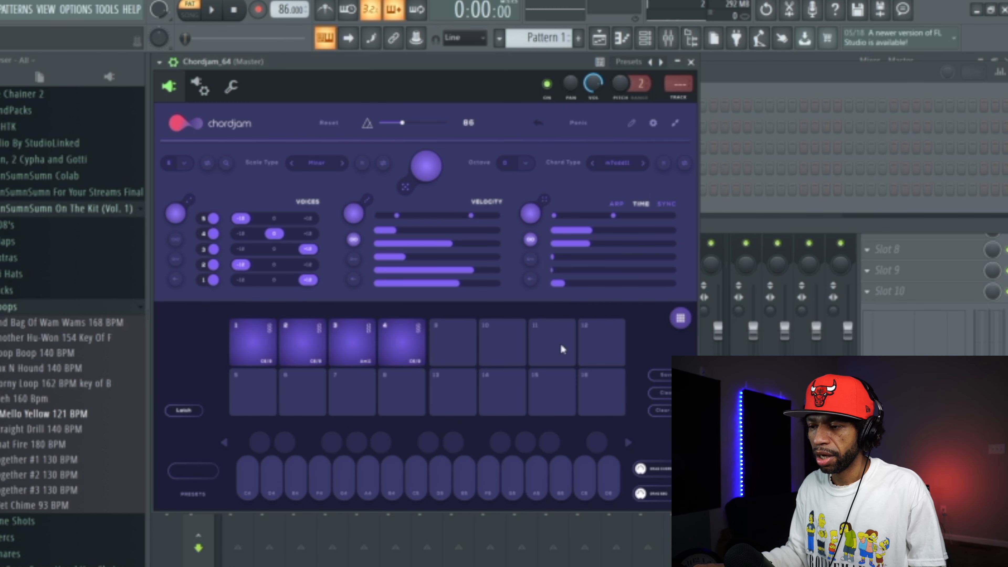